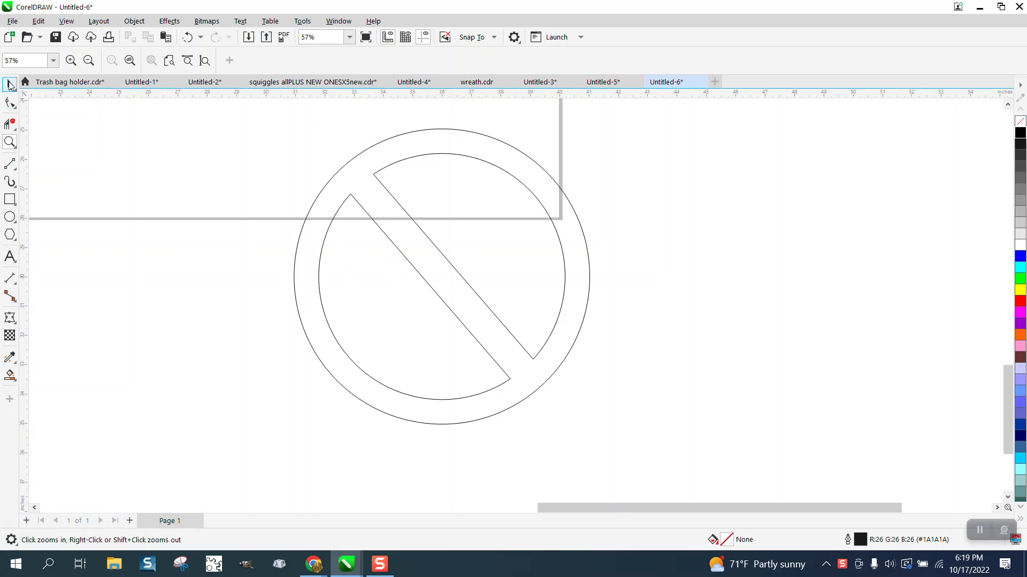
Move the finished no-bicycle sign, including its bicycle and red ring pieces, from the page centre to the page's left edge
left_click(9, 84)
scroll(560, 313, "down", 1)
left_click(570, 310)
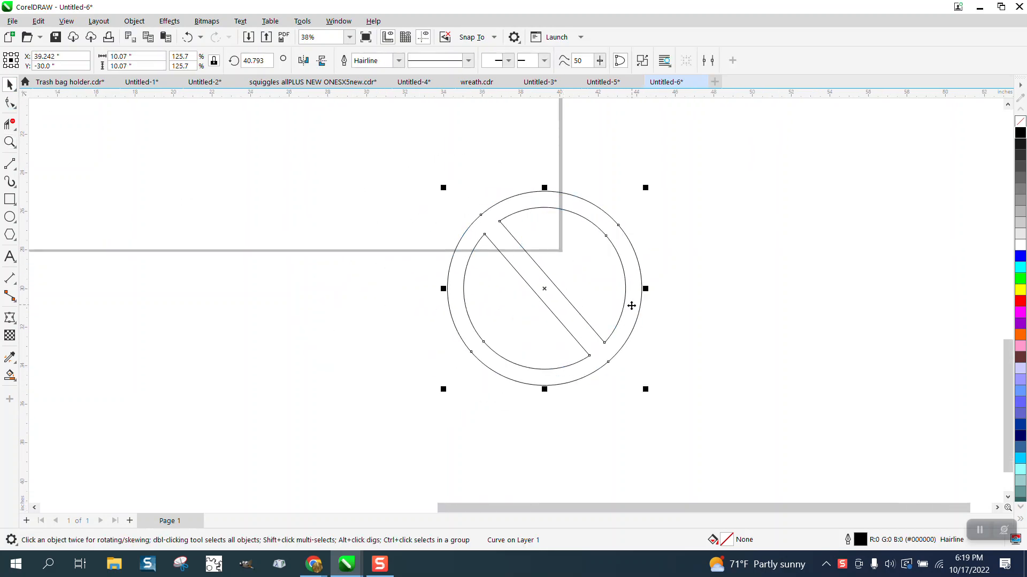
scroll(642, 300, "down", 3)
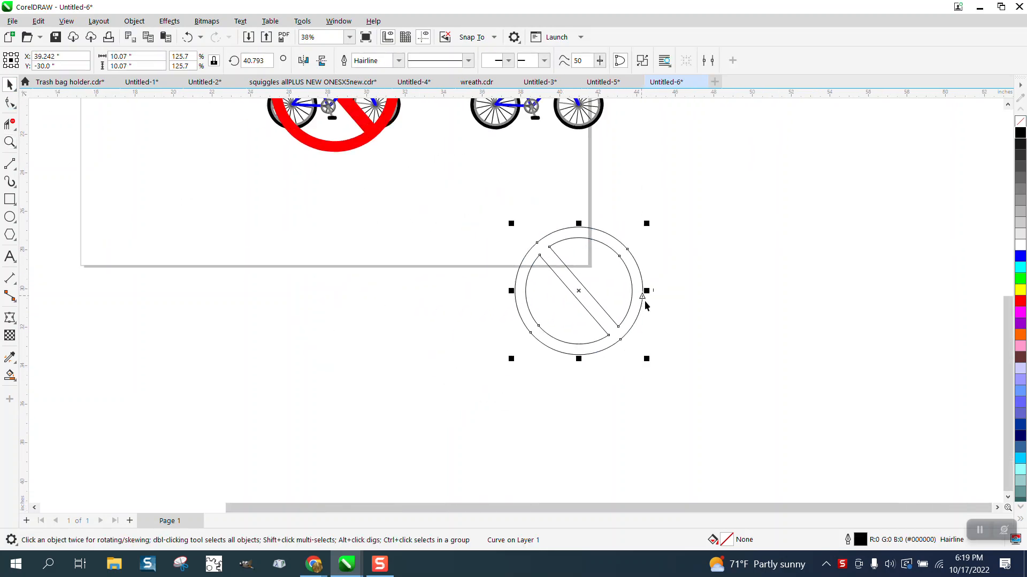
left_click(9, 141)
left_click_drag(391, 134, 545, 249)
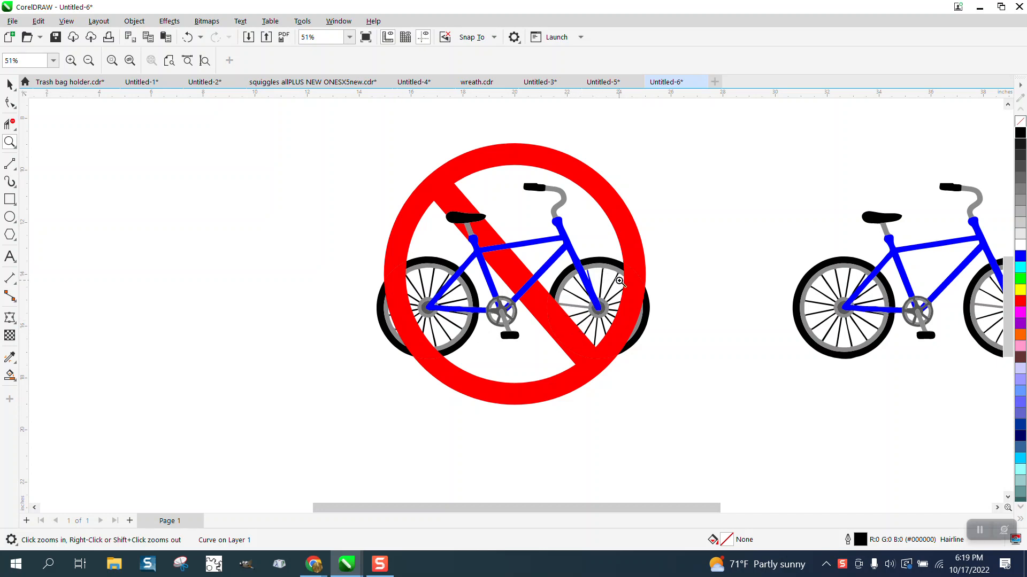
scroll(582, 262, "down", 1)
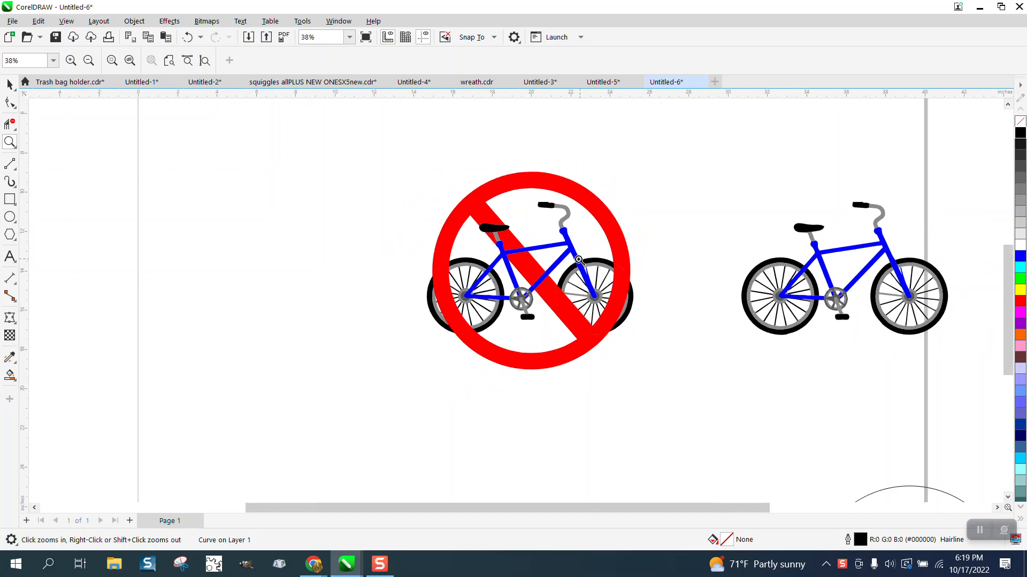
left_click(10, 84)
left_click_drag(394, 156, 701, 390)
key("Left")
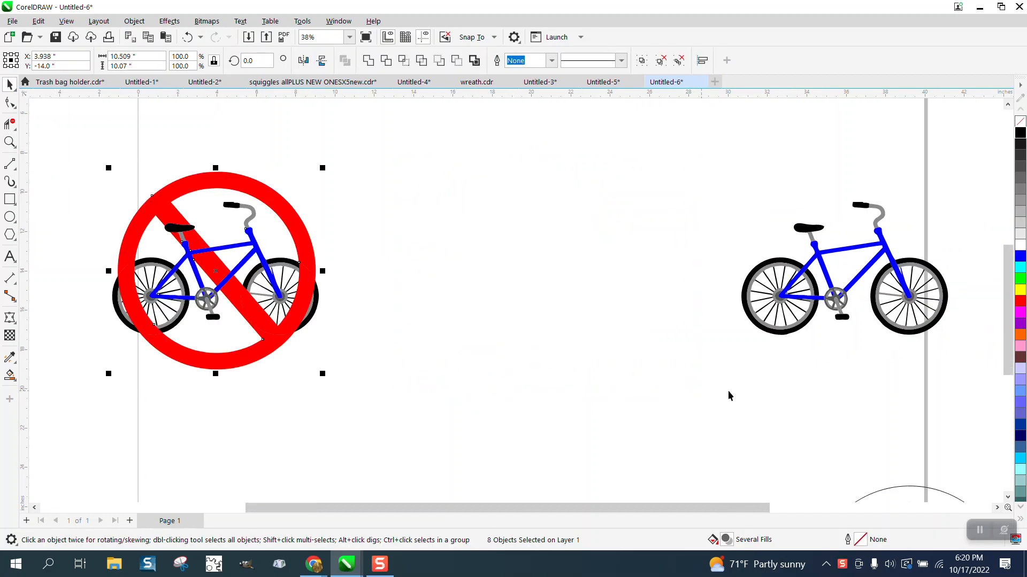
Move the loose bicycle group left to the middle of the page and centre the unfilled prohibition outline on the page
left_click(842, 300)
key("Left")
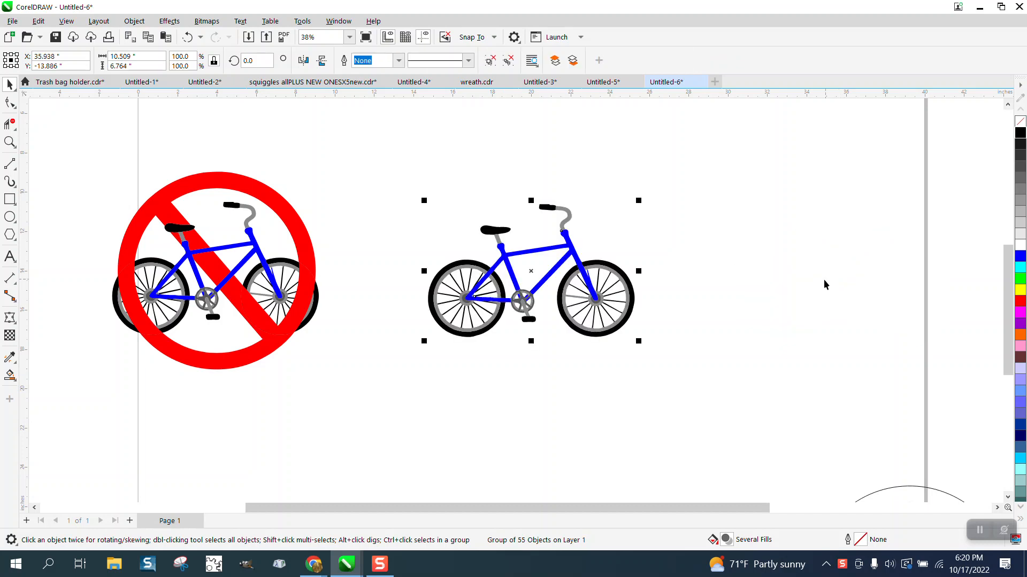
left_click(894, 488)
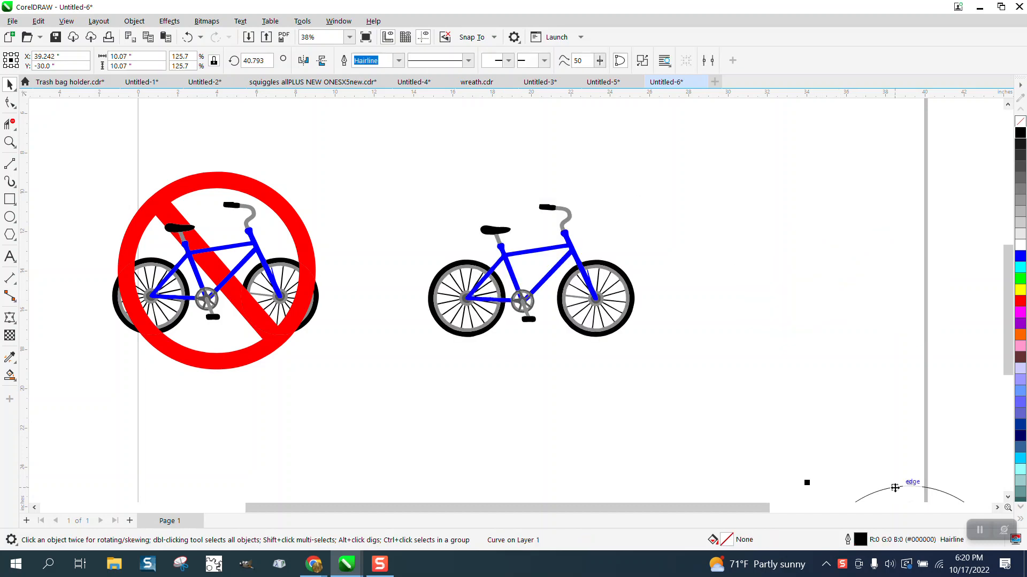
key("p")
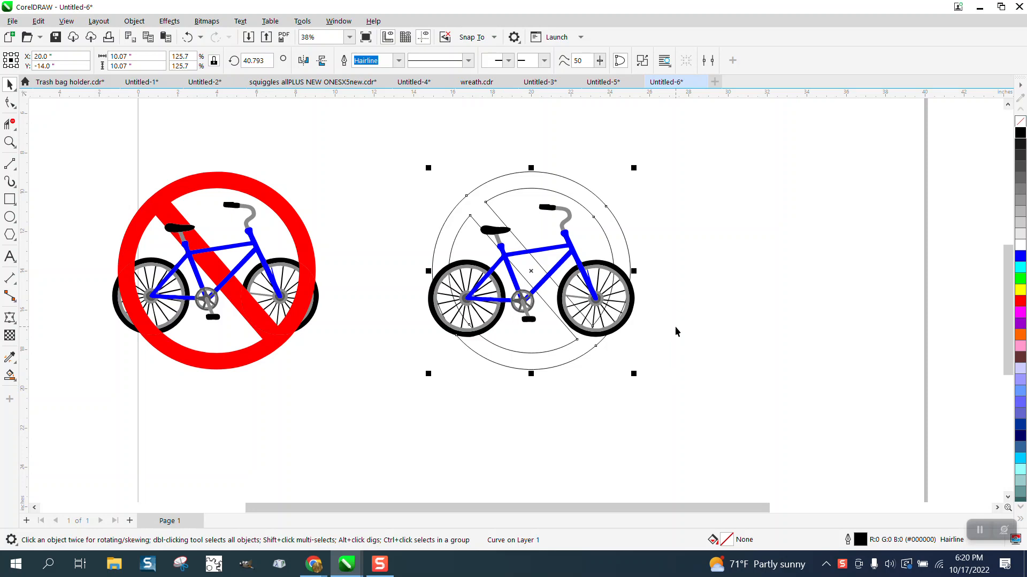
Centre the loose bicycle group on the page, then move it 16 inches right, clear of the prohibition outline
left_click(653, 305)
left_click(634, 298)
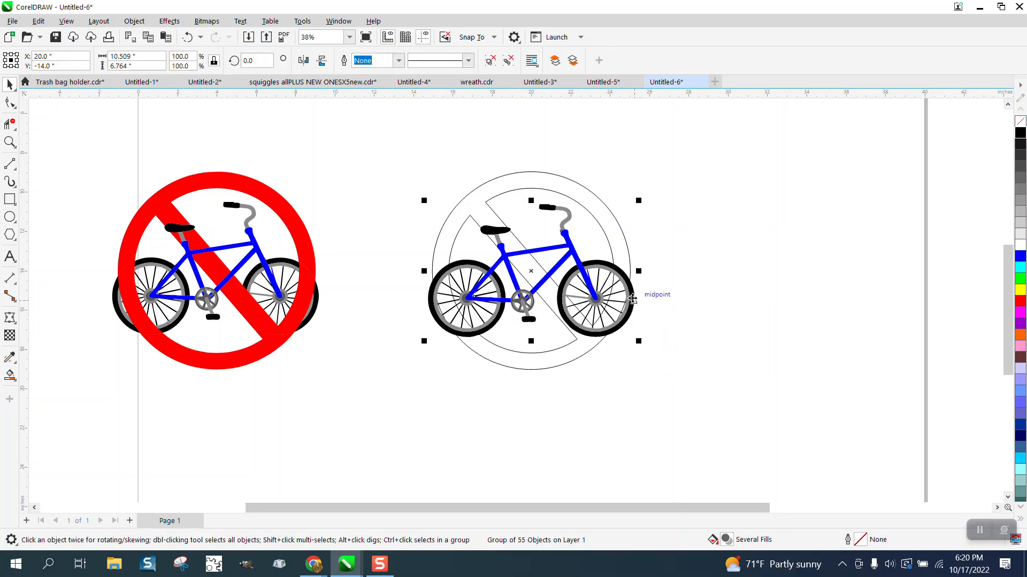
key("shift+Right")
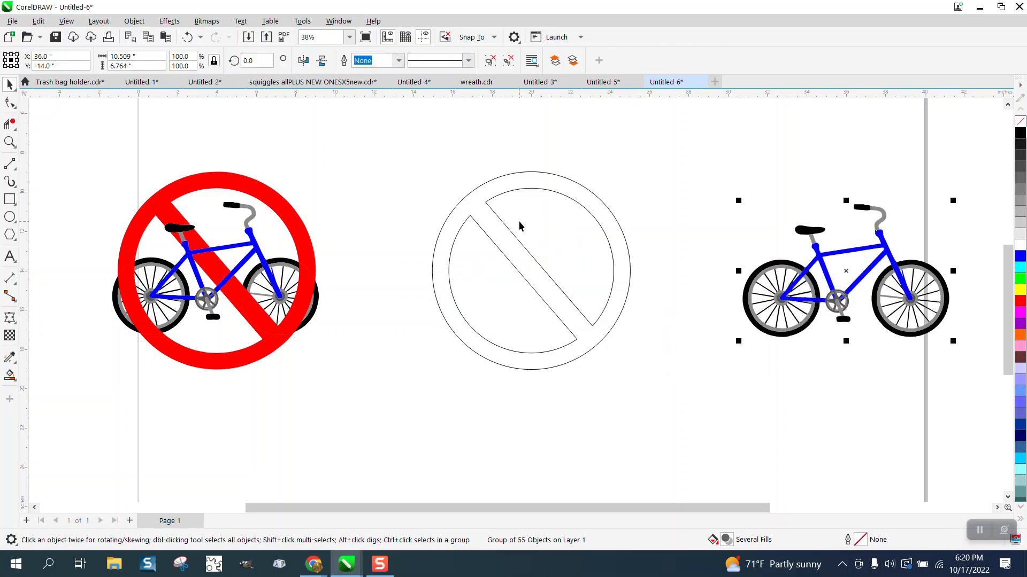
Ungroup the loose bicycle, create a boundary around its objects, and place that boundary over the prohibition outline
left_click(134, 21)
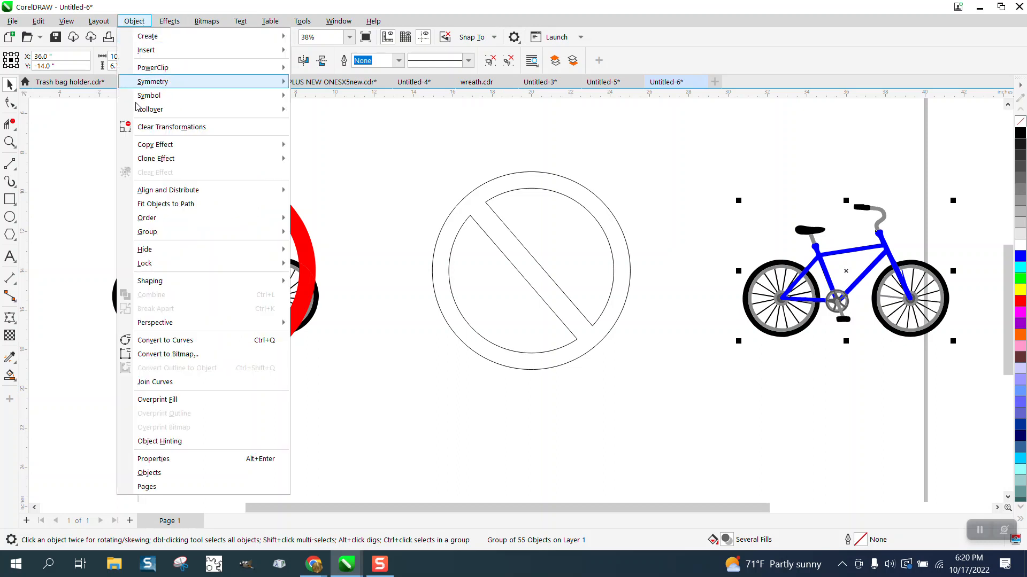
mouse_move(174, 236)
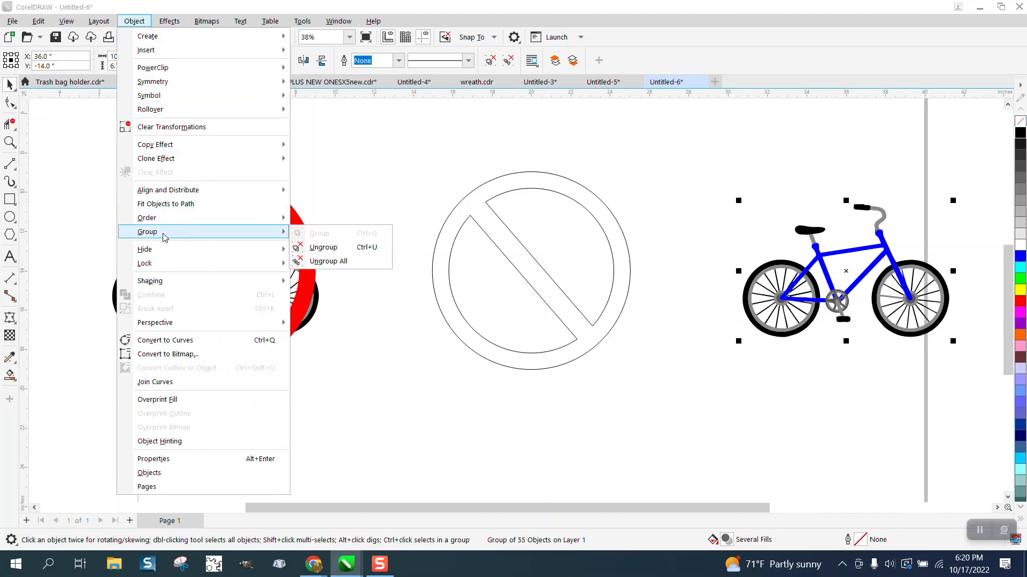
left_click(301, 248)
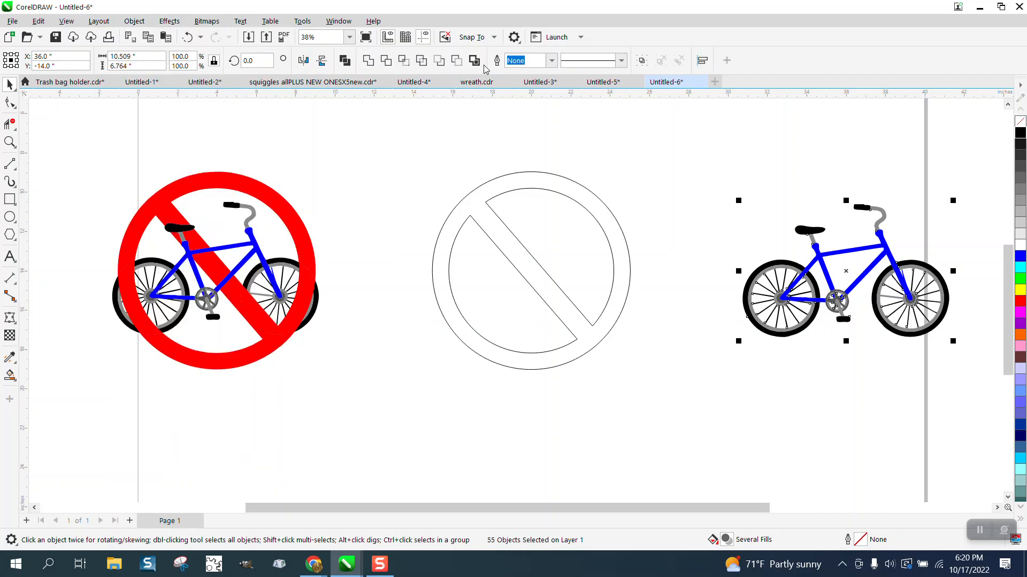
left_click(477, 63)
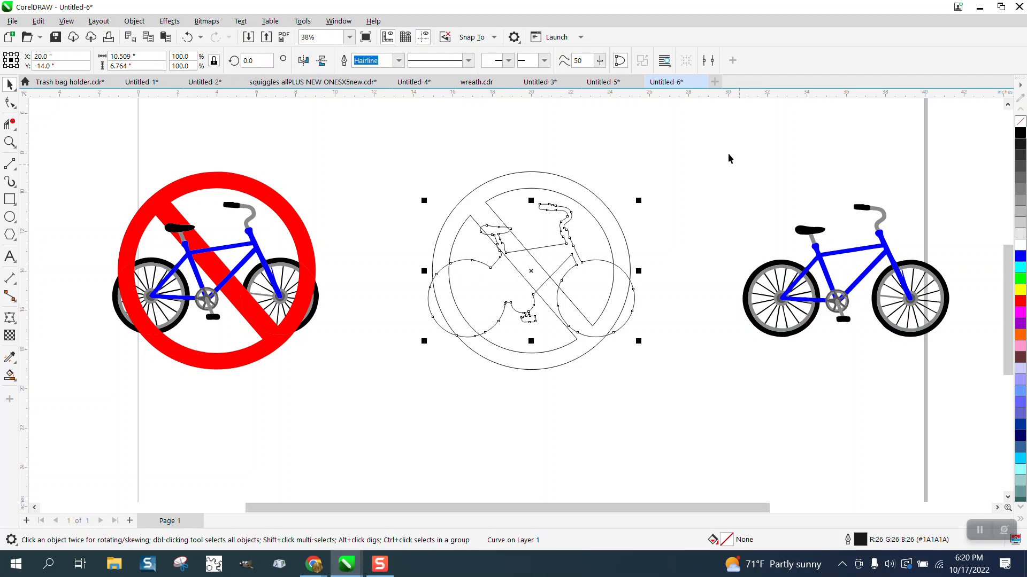
Regroup all the loose bicycle's objects and move the finished sign down and right, below the outlines
left_click_drag(731, 159, 960, 389)
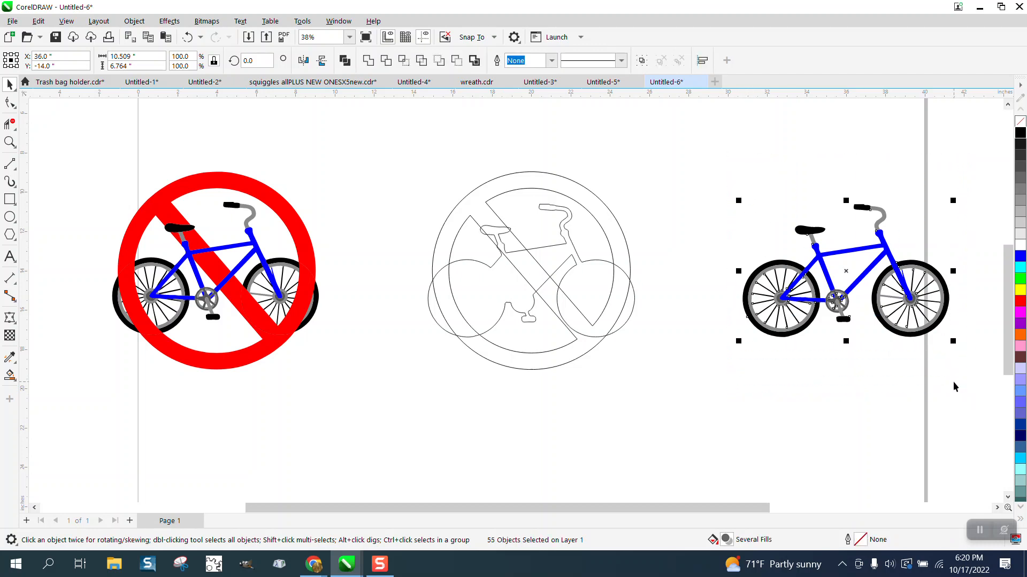
key("ctrl+g")
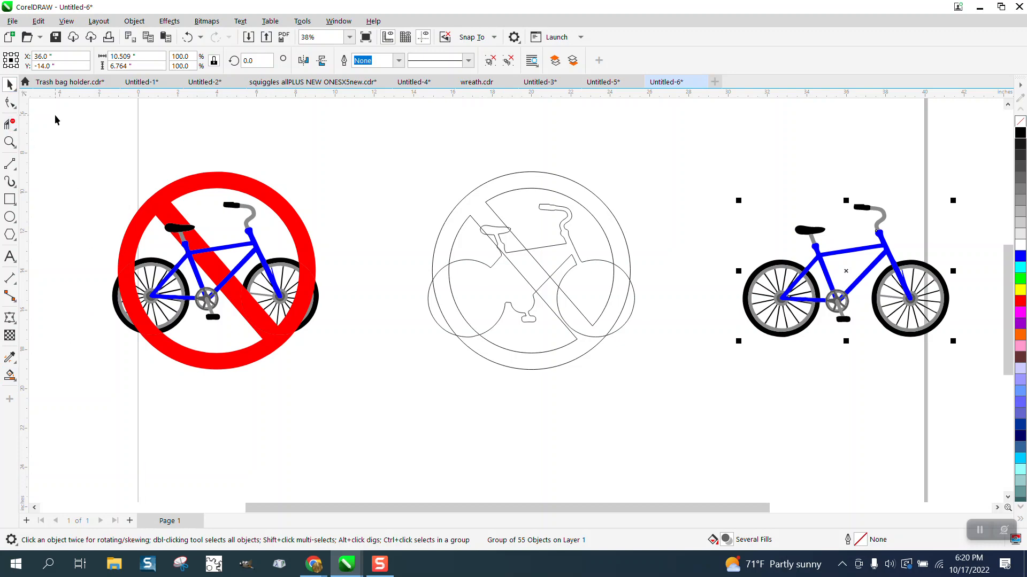
left_click_drag(55, 132, 328, 357)
left_click_drag(222, 303, 400, 503)
Fill the symbol's areas inside the rear and front wheel boundaries with red, moving each filled piece 16 inches left
left_click(10, 375)
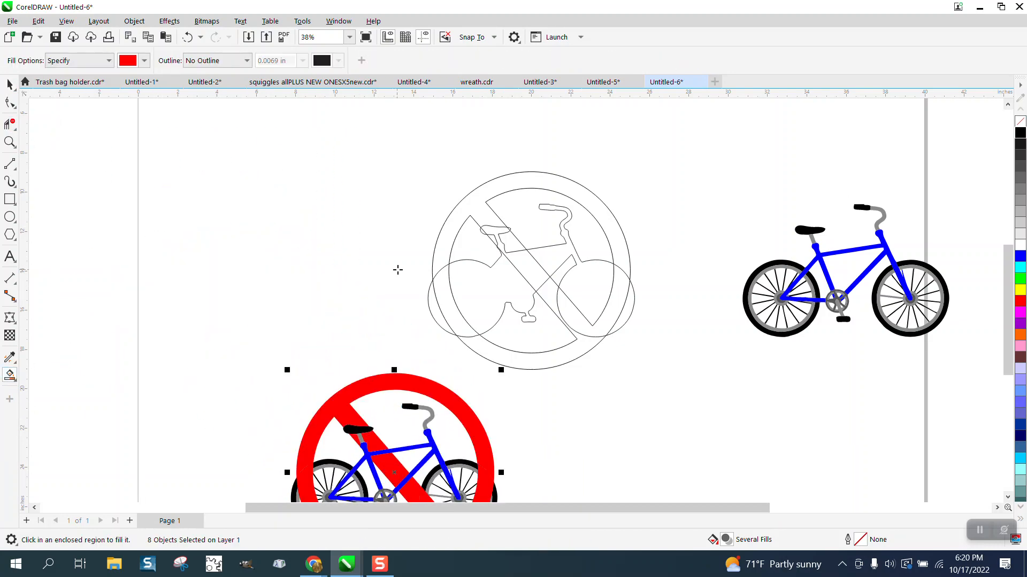
left_click(446, 298)
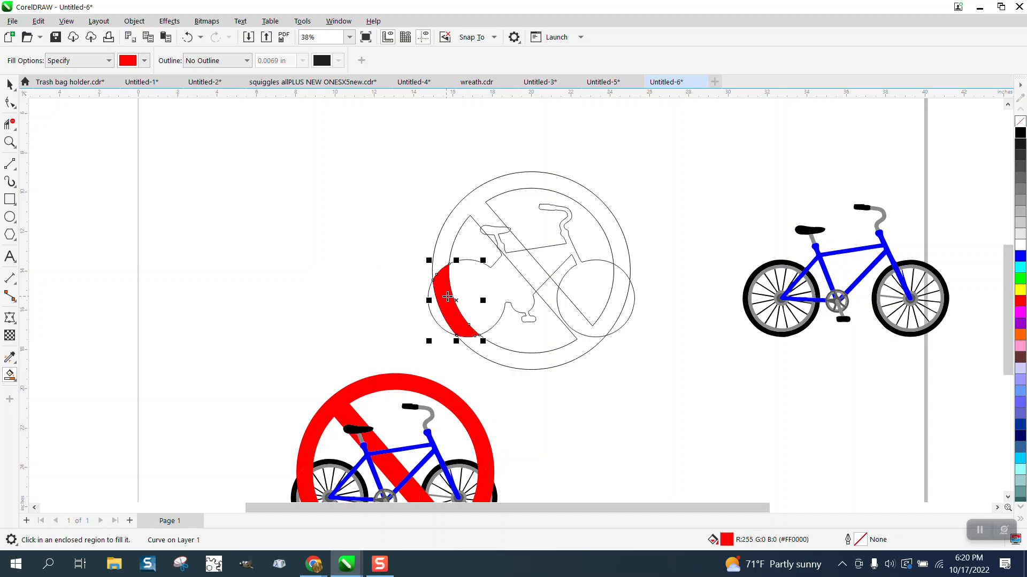
key("shift+Left")
left_click(610, 303)
key("shift+Left")
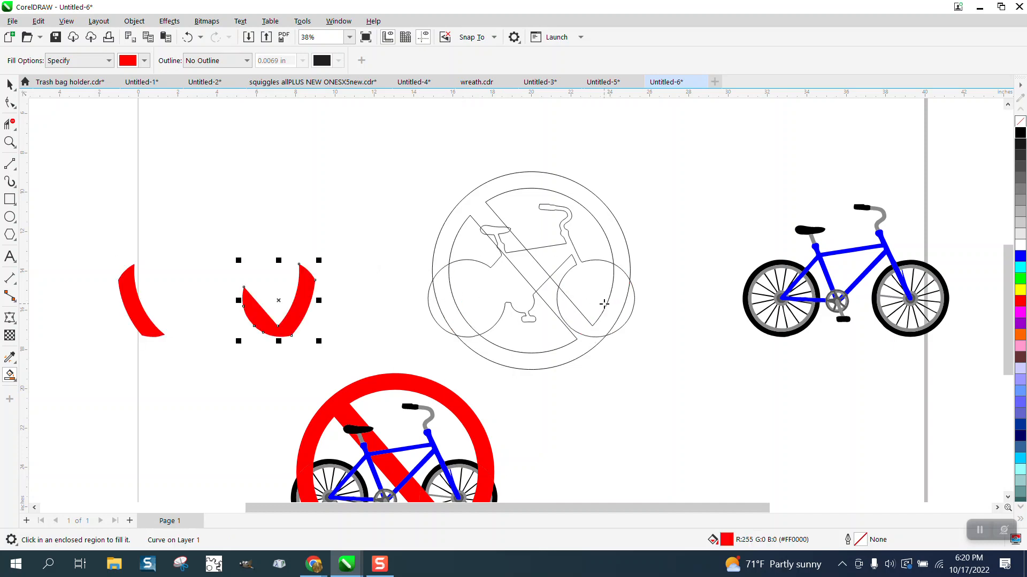
Move the bicycle boundary 16 inches right and 16 inches down, and fill the whole prohibition symbol with red
left_click(9, 84)
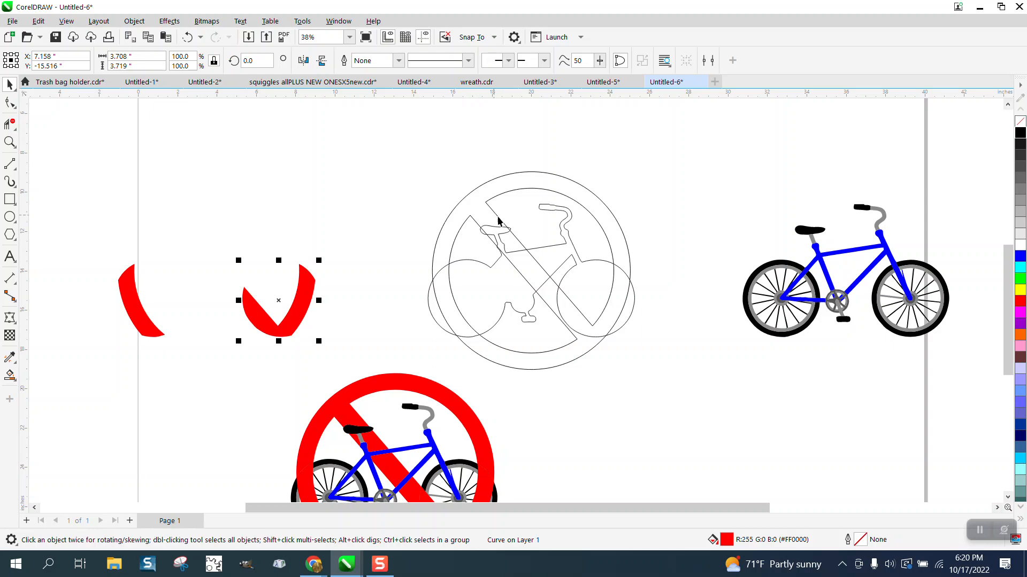
left_click(549, 213)
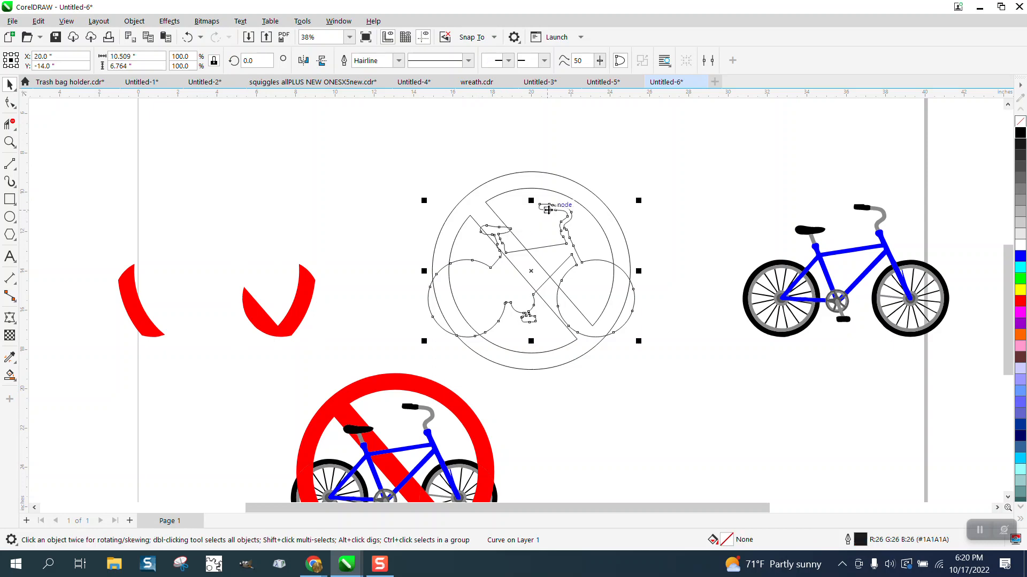
key("shift+Right")
key("shift+Down")
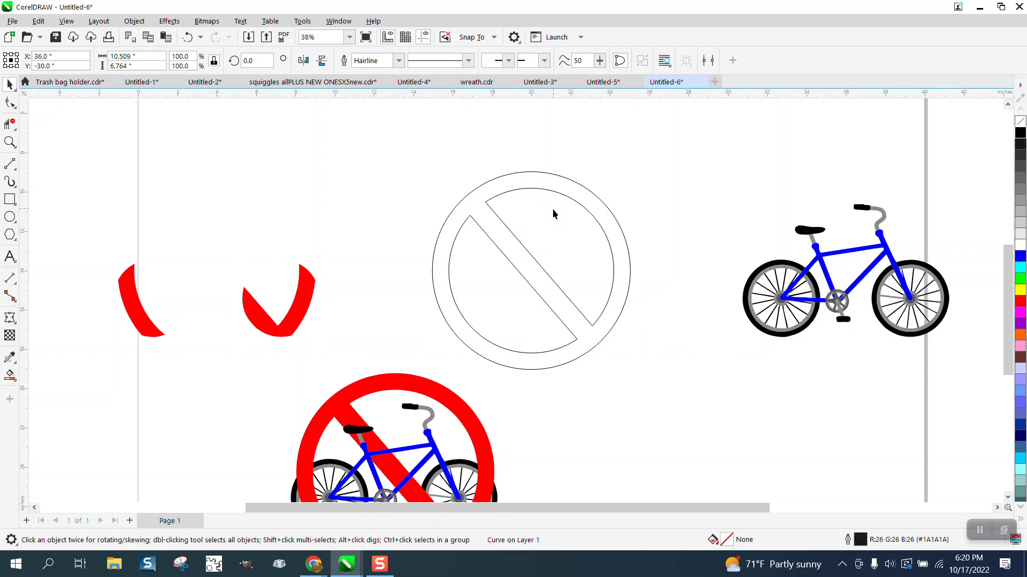
left_click(10, 375)
left_click(441, 280)
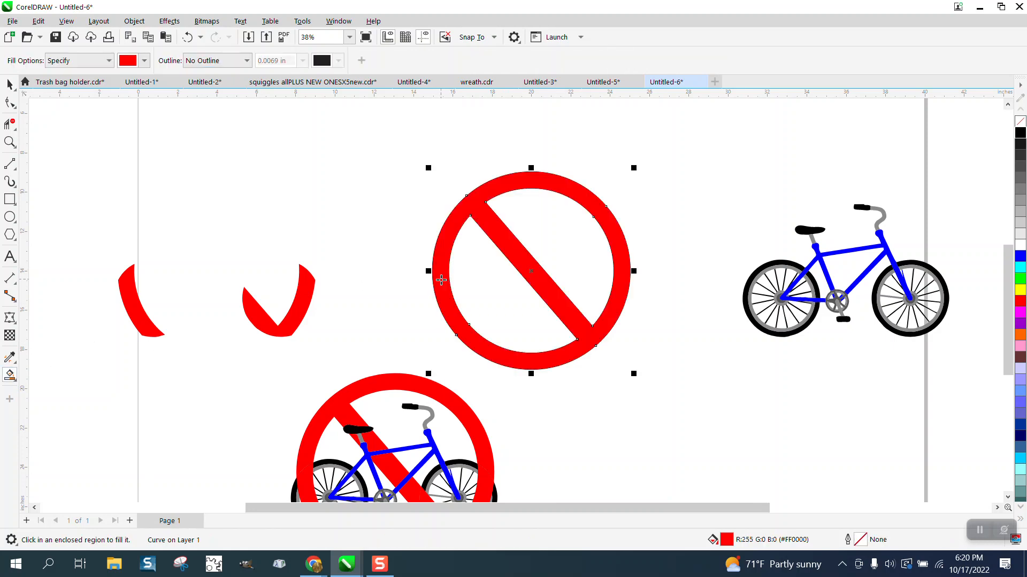
Move the bicycle group 16 inches left onto the red prohibition symbol and bring it in front of the symbol
left_click(10, 84)
left_click(827, 273)
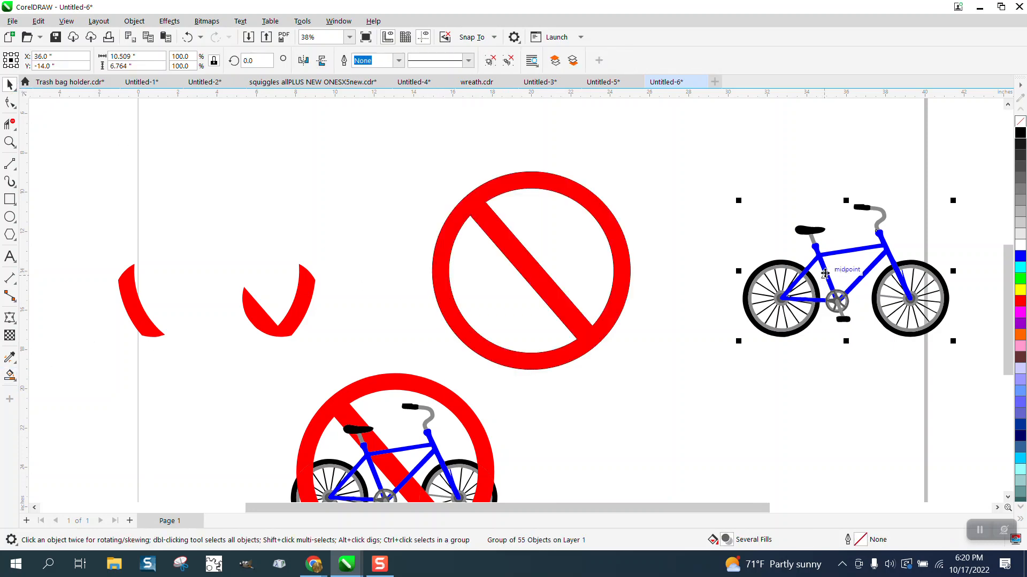
key("shift+Left")
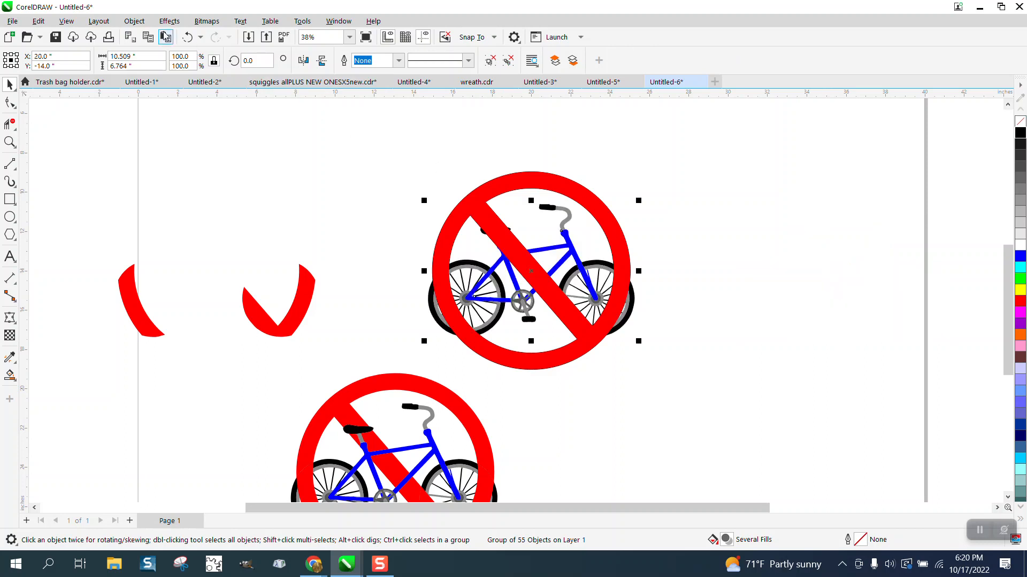
left_click(131, 22)
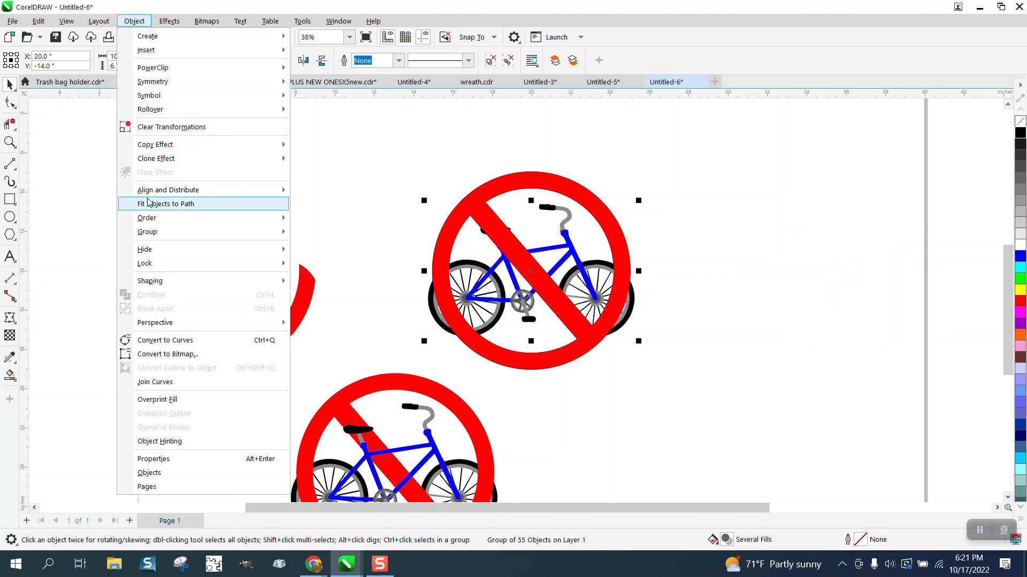
mouse_move(151, 221)
left_click(333, 233)
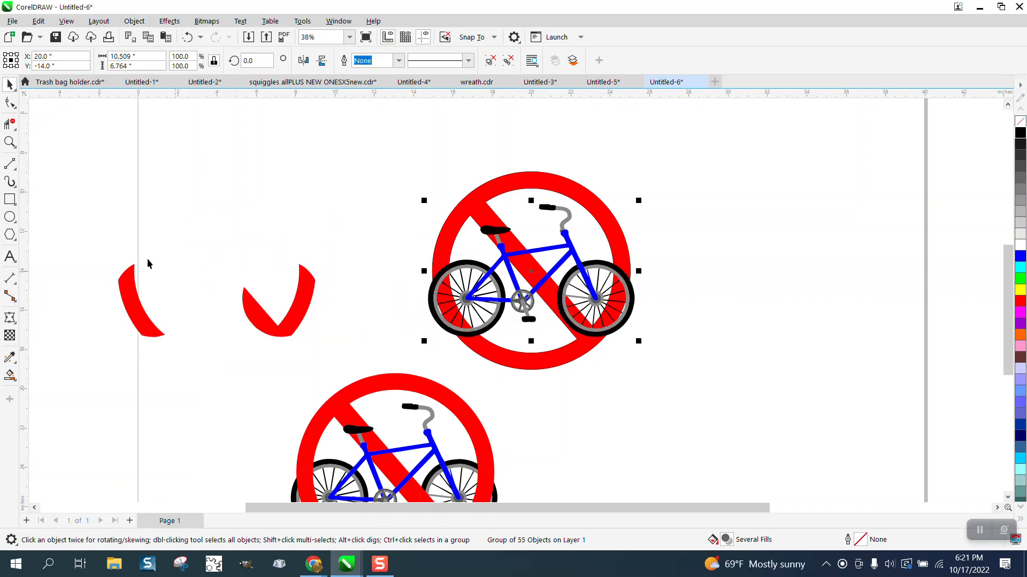
Move the two red wheel-overlap pieces 16 inches right onto the sign and bring them to the front of the page
left_click_drag(81, 225, 342, 350)
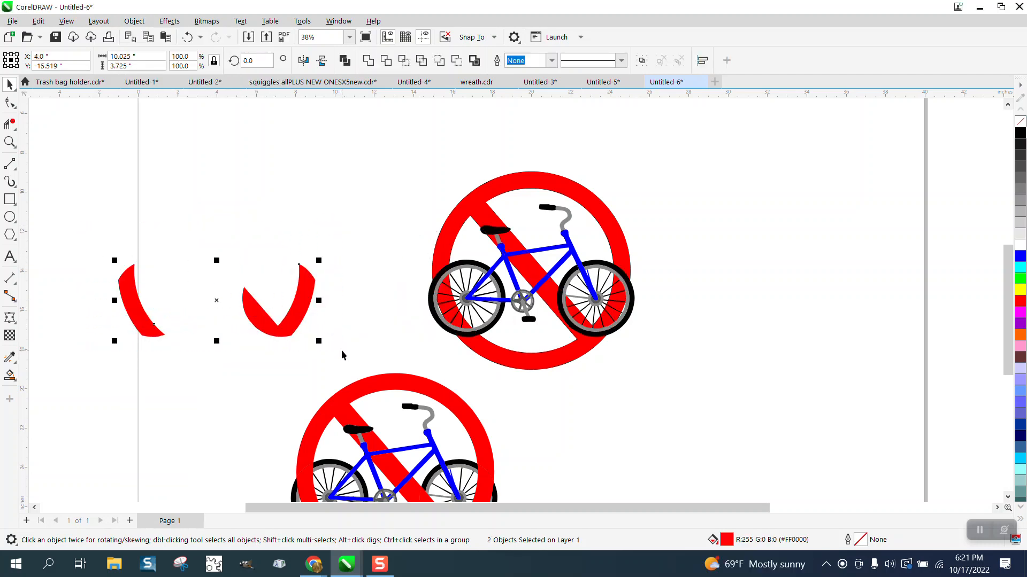
key("Right")
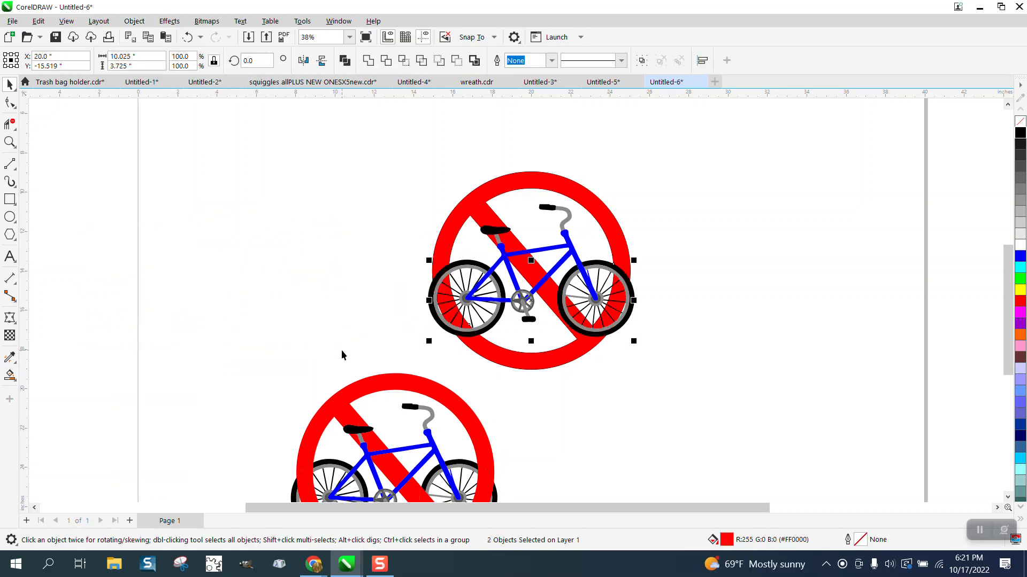
left_click(134, 21)
mouse_move(144, 219)
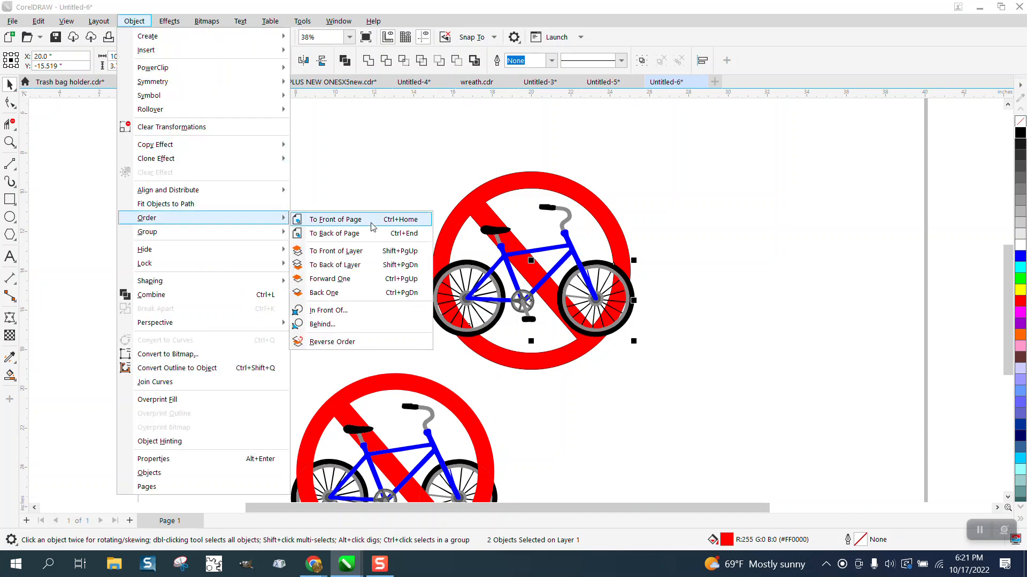
left_click(355, 219)
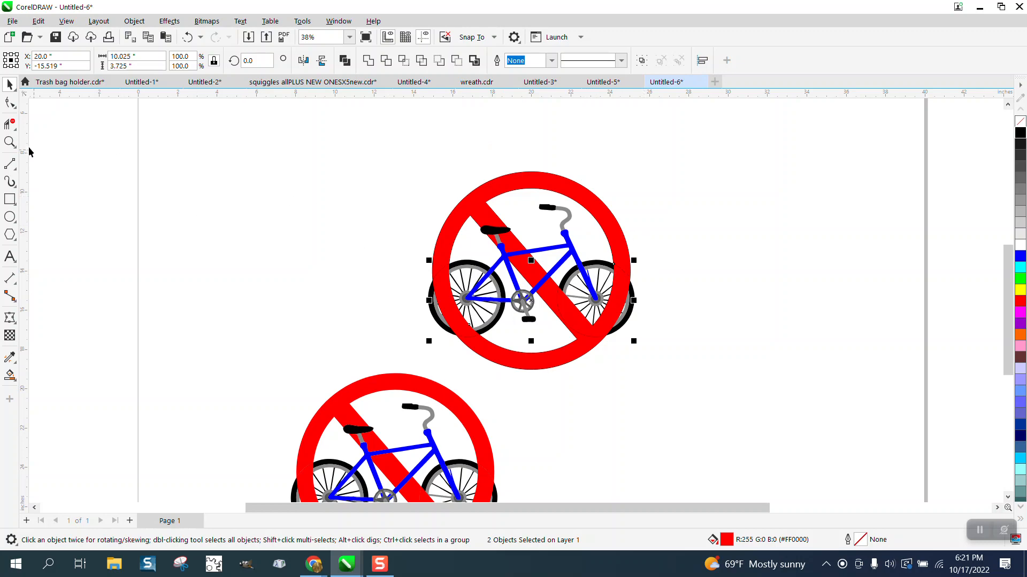
Move the red piece covering the front wheel 16 inches right, off the sign
left_click(9, 142)
left_click_drag(564, 212, 657, 303)
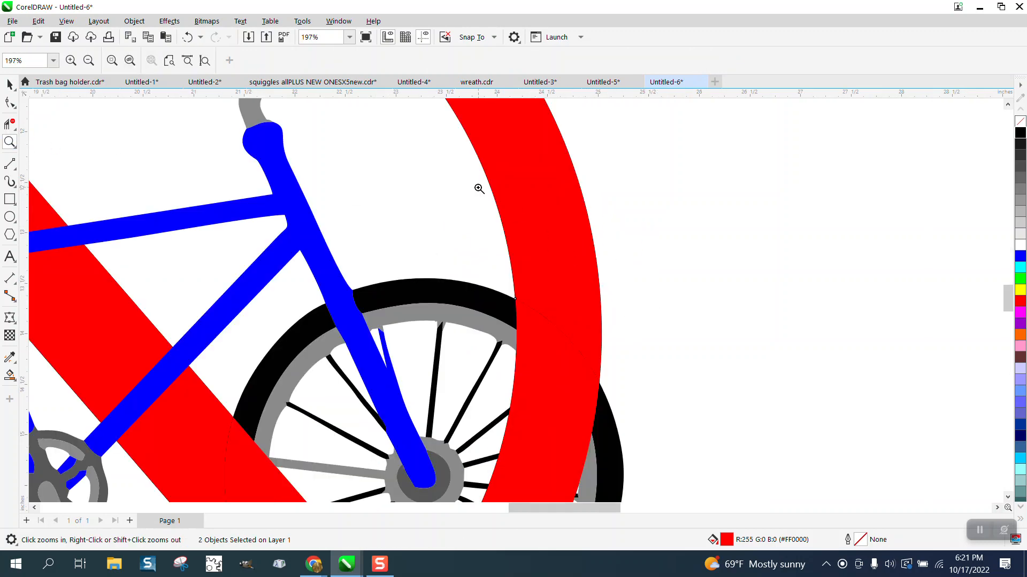
scroll(479, 189, "down", 2)
key("space")
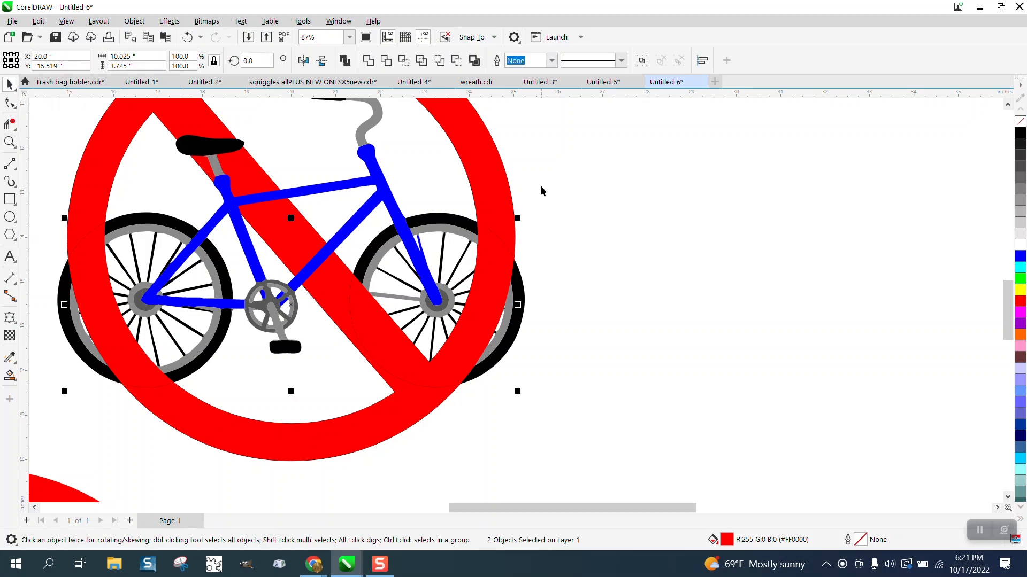
left_click(541, 191)
left_click(495, 236)
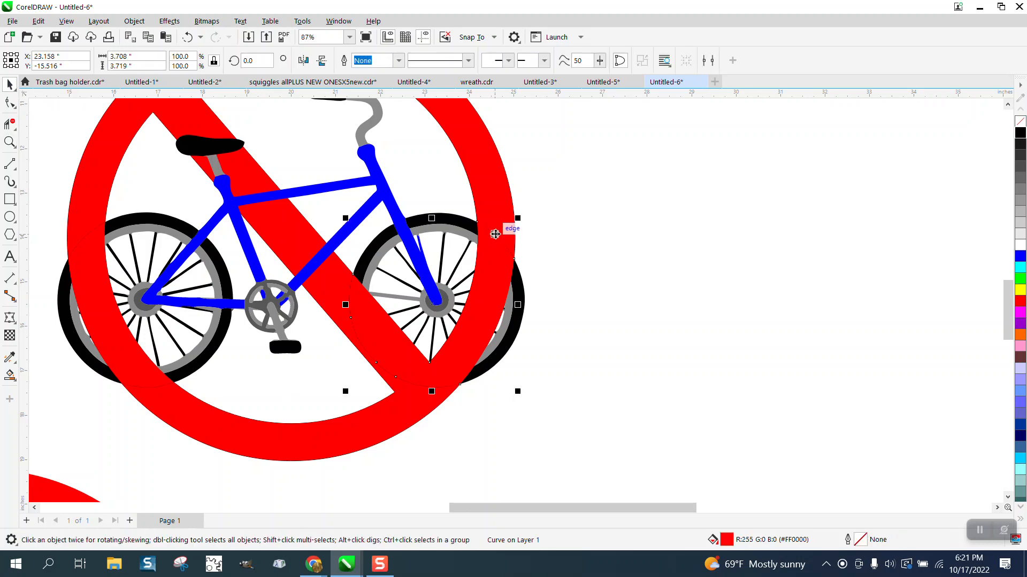
key("Right")
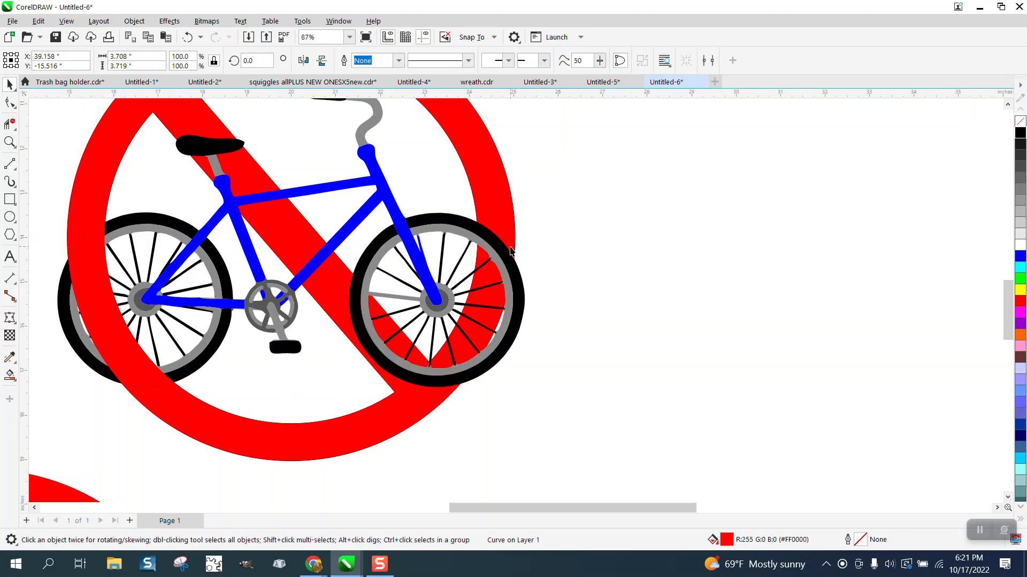
Move the red piece for the front wheel 16 inches left, back onto the sign
scroll(510, 251, "down", 2)
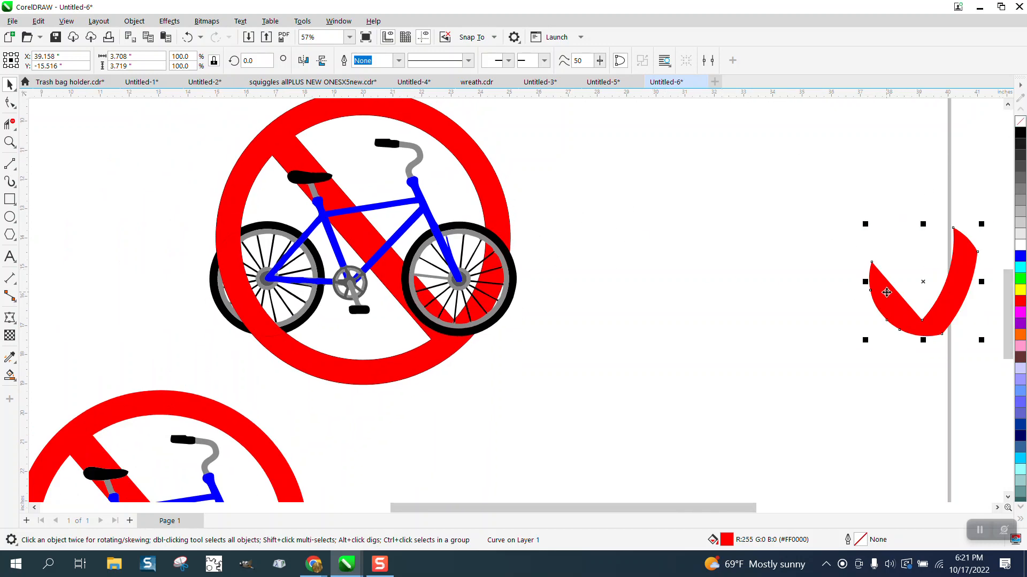
left_click(883, 293)
key("Left")
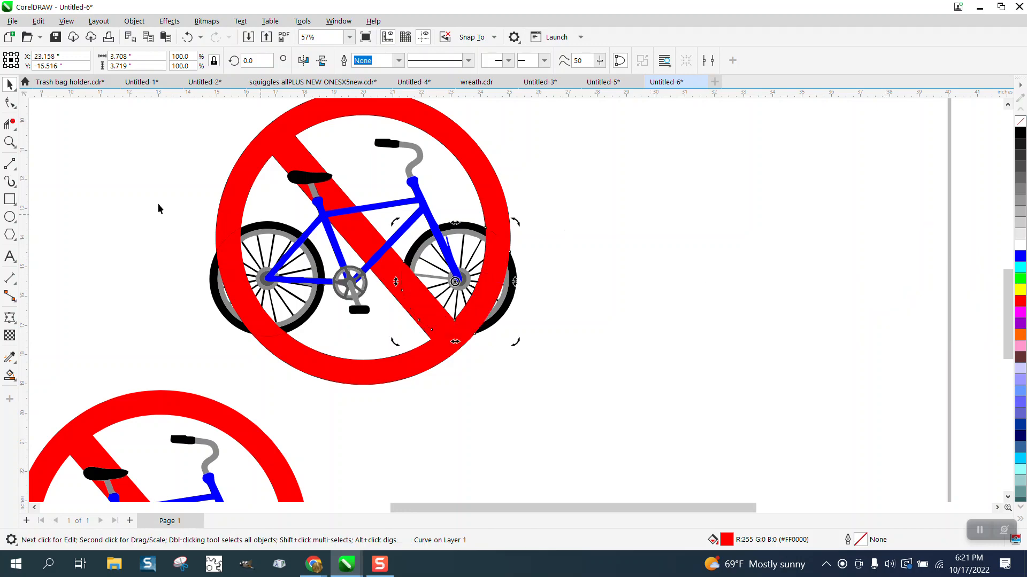
Examine the lower no-bicycle sign's front wheel up close, checking how the red ring and slash cross it
scroll(321, 246, "down", 1)
scroll(312, 334, "down", 1)
scroll(312, 334, "down", 1)
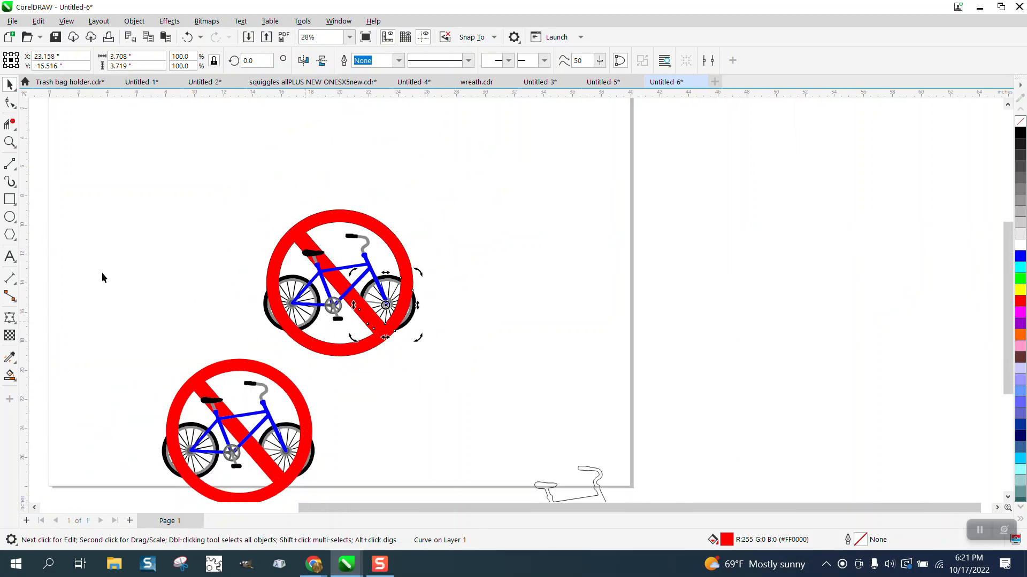
left_click(10, 142)
left_click_drag(255, 405, 366, 469)
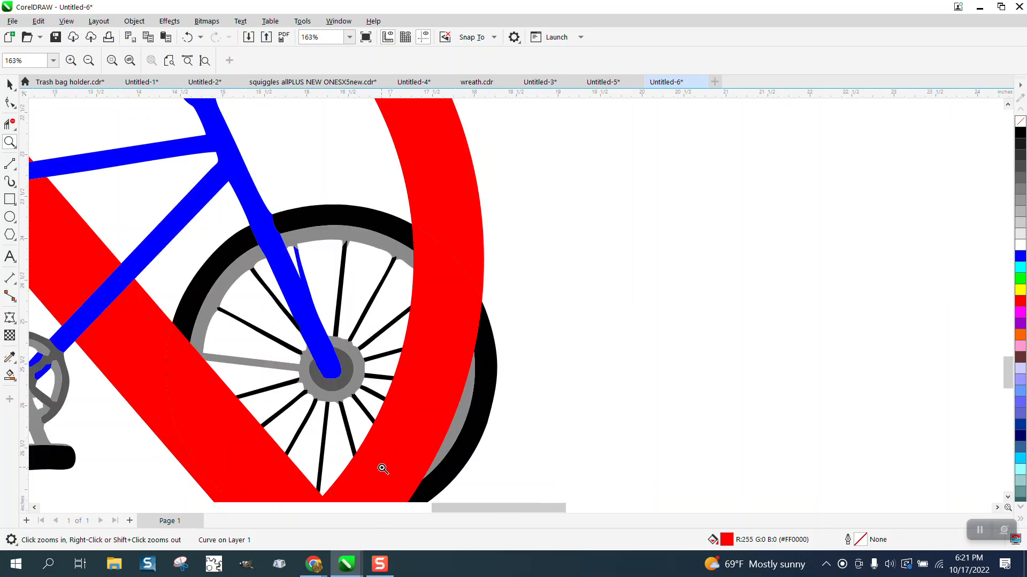
scroll(261, 275, "down", 5)
scroll(261, 275, "down", 3)
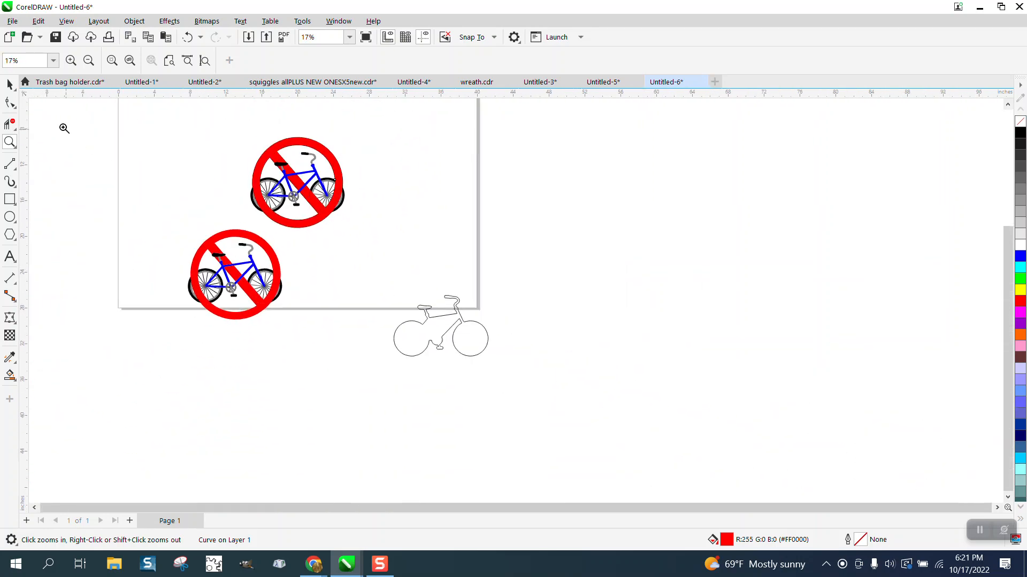
Move the upper sign's red prohibition symbol and the red front-wheel piece 16 inches right, off the bicycle
left_click(10, 84)
left_click(427, 130)
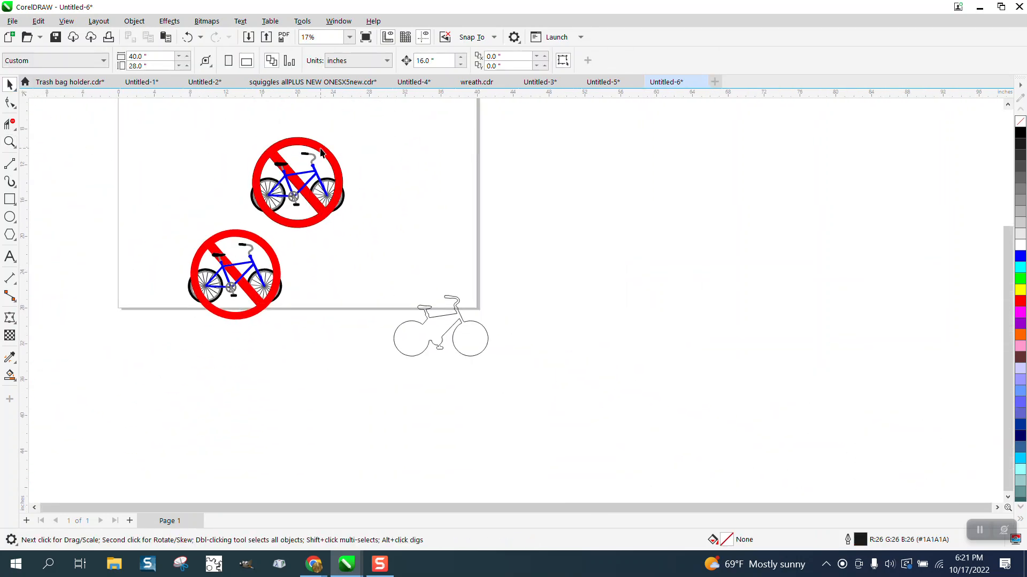
left_click(322, 149)
key("Right")
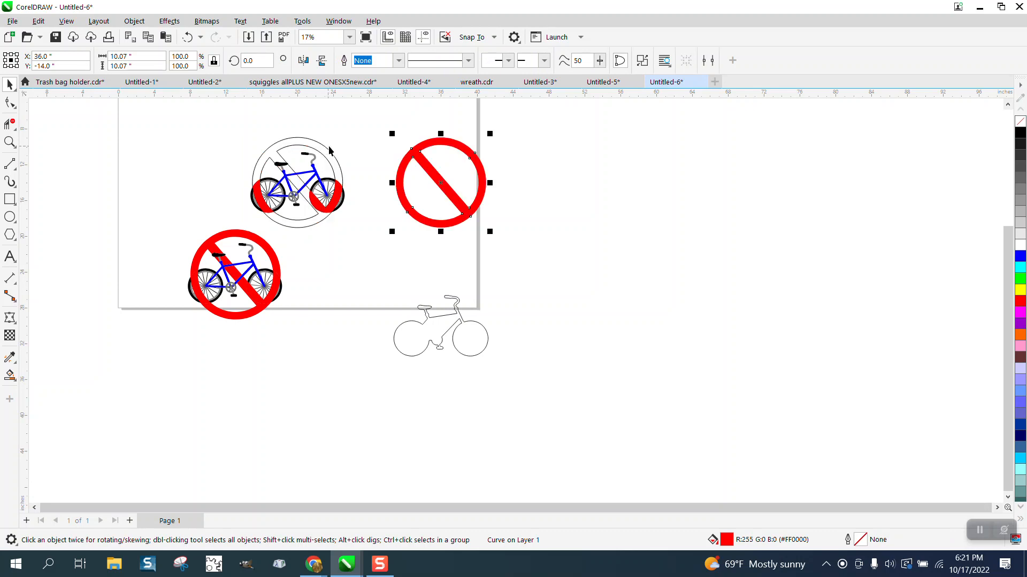
left_click(339, 192)
key("Right")
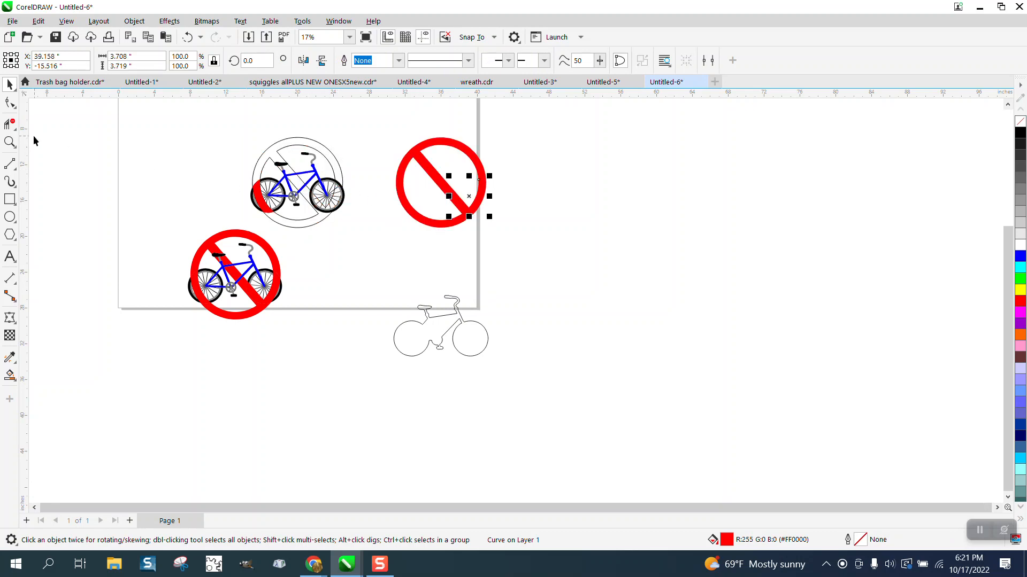
Inspect the front-wheel piece lying over the moved symbol, and move the red rear-wheel piece 16 inches right as well
left_click(9, 141)
left_click_drag(465, 168, 532, 213)
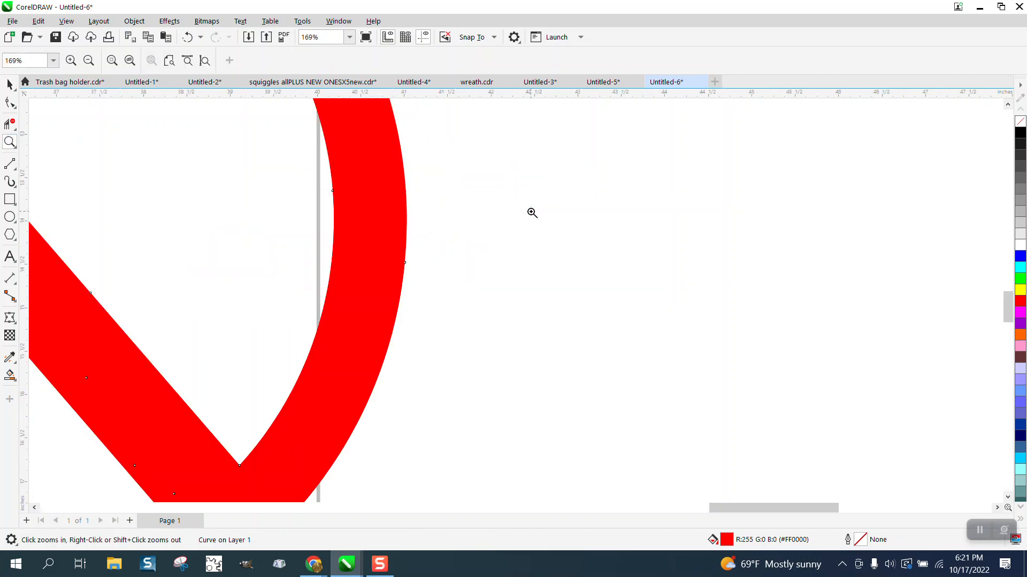
scroll(532, 212, "down", 5)
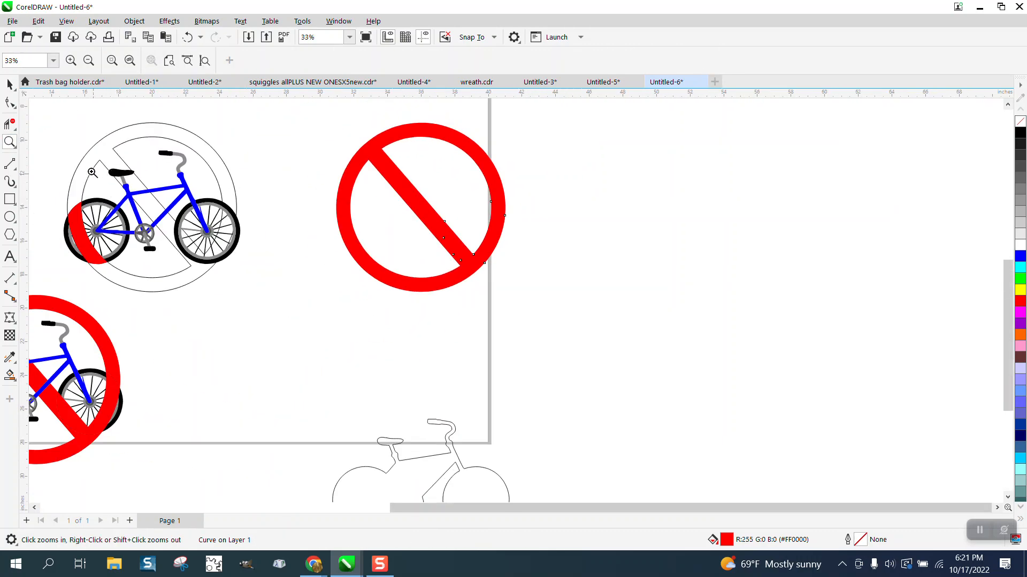
left_click(10, 85)
left_click(72, 216)
key("Right")
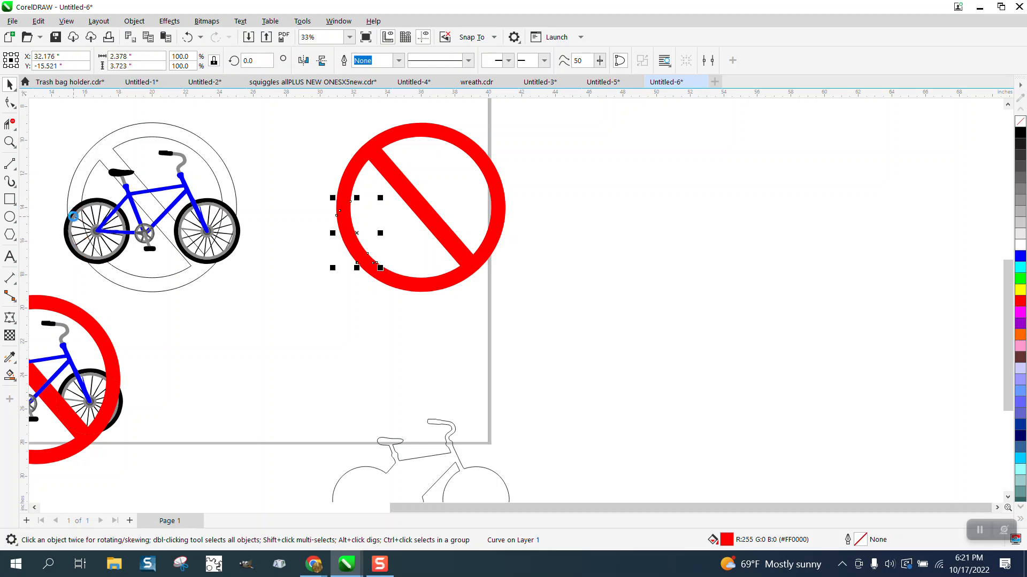
Move the two red wheel pieces and the prohibition symbol 16 inches left, back onto the upper bicycle
left_click(233, 218)
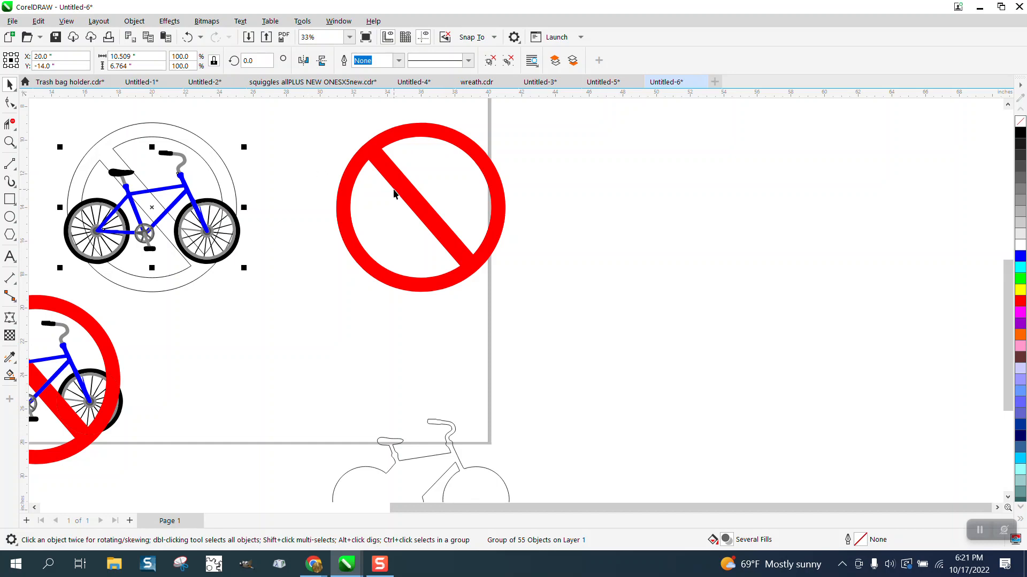
left_click_drag(337, 118, 552, 306)
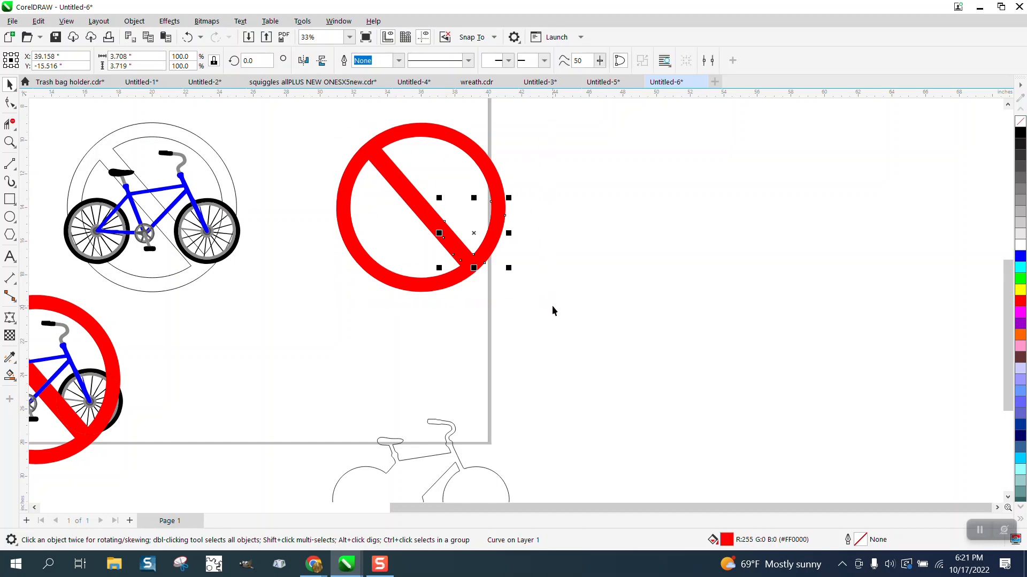
key("Left")
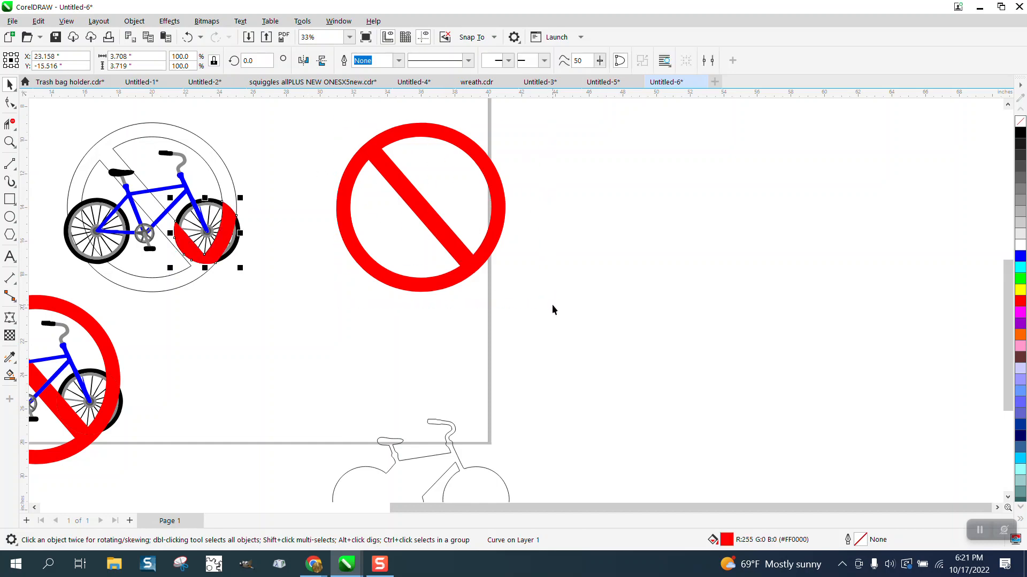
left_click(371, 261)
key("Left")
left_click(413, 208)
key("Left")
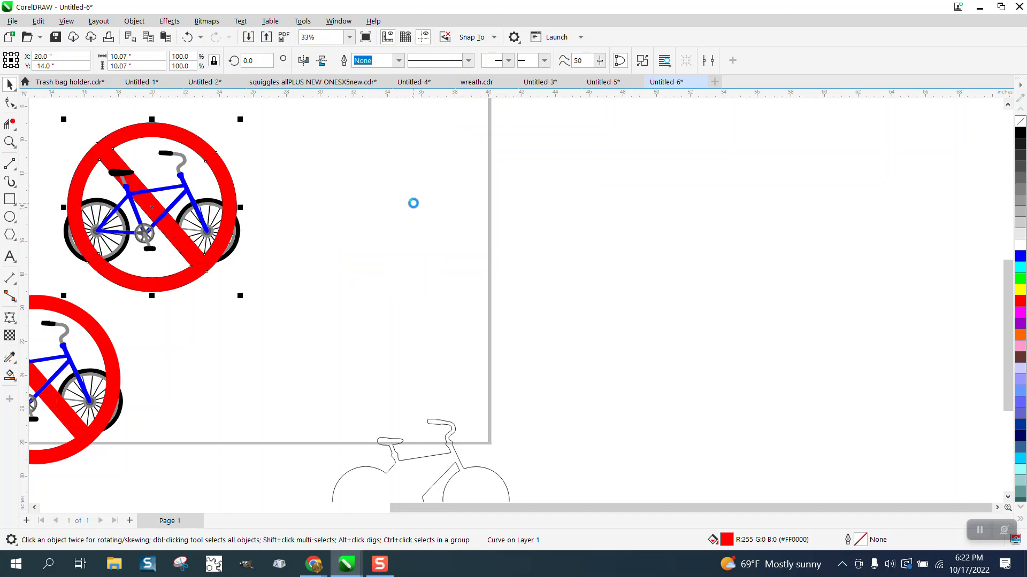
Give the red piece covering the upper sign's front wheel a red hairline outline
left_click(10, 142)
left_click_drag(196, 169, 293, 239)
left_click_drag(380, 259, 499, 362)
scroll(420, 283, "down", 2)
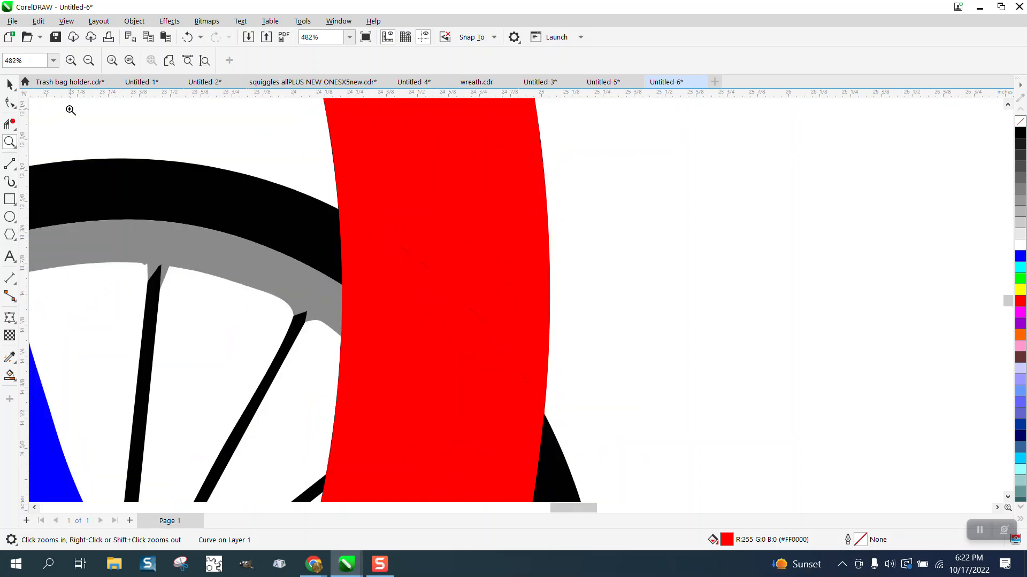
left_click(13, 87)
scroll(540, 202, "down", 6)
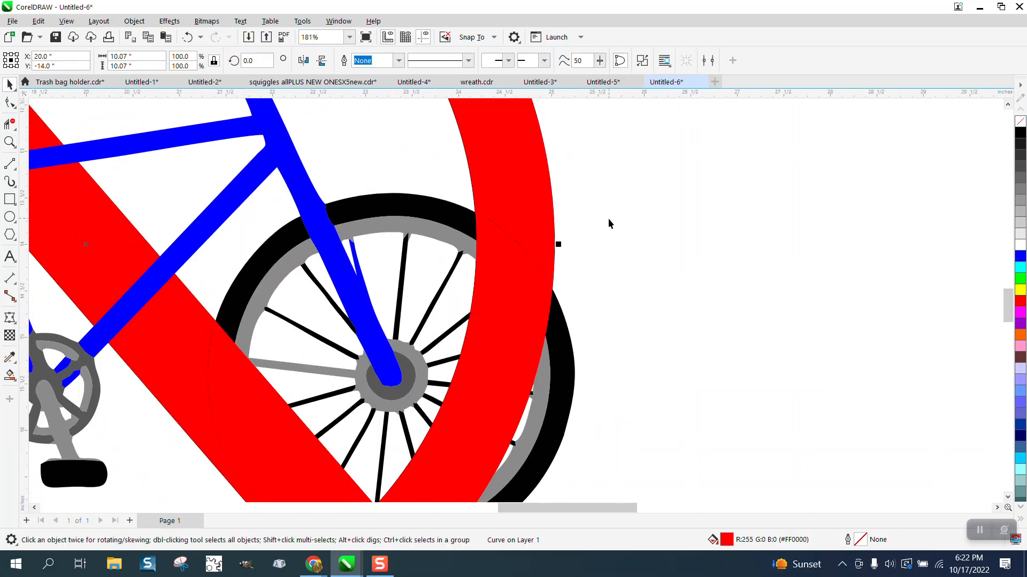
scroll(608, 224, "down", 2)
left_click(609, 210)
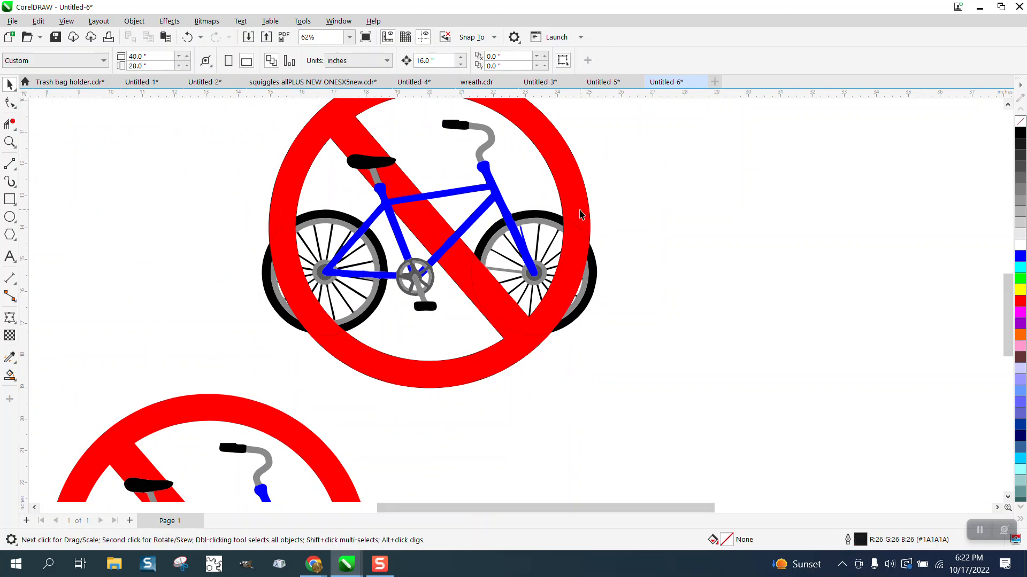
left_click(572, 245)
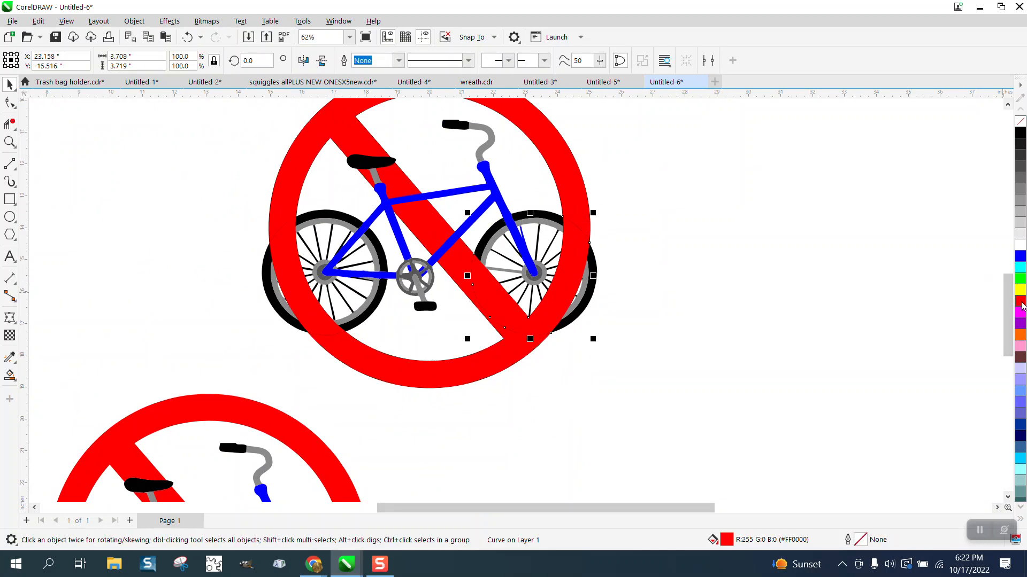
right_click(1021, 303)
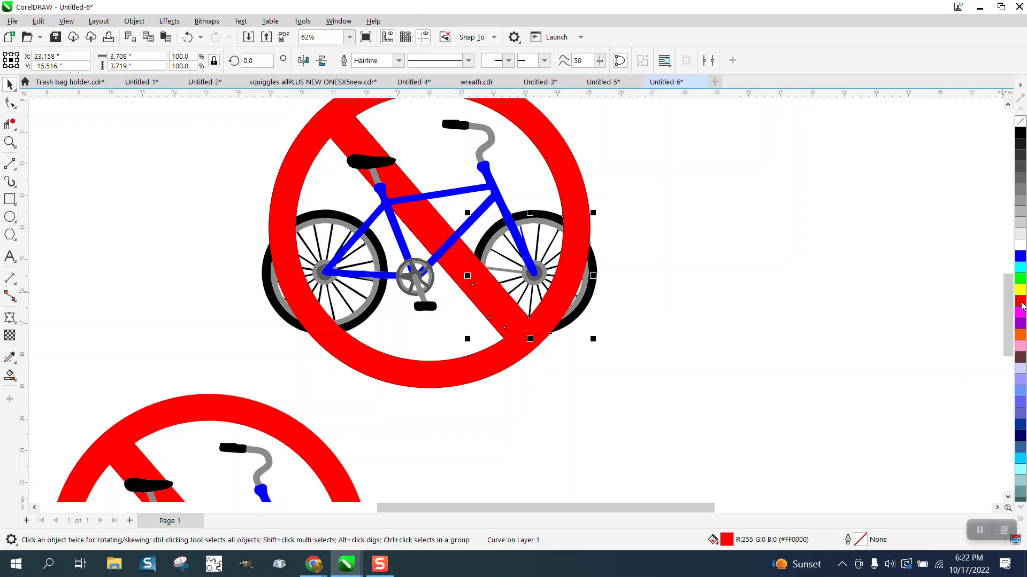
Check the outlined front-wheel piece up close and give the red piece covering the rear wheel a red hairline outline
left_click(9, 142)
left_click_drag(558, 214, 642, 270)
right_click(638, 272)
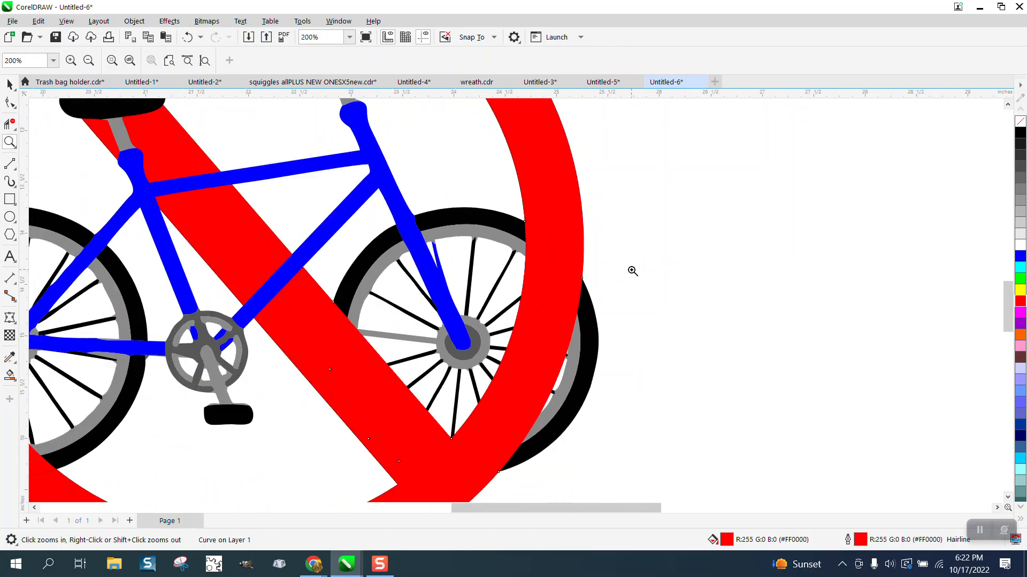
left_click_drag(288, 234, 349, 281)
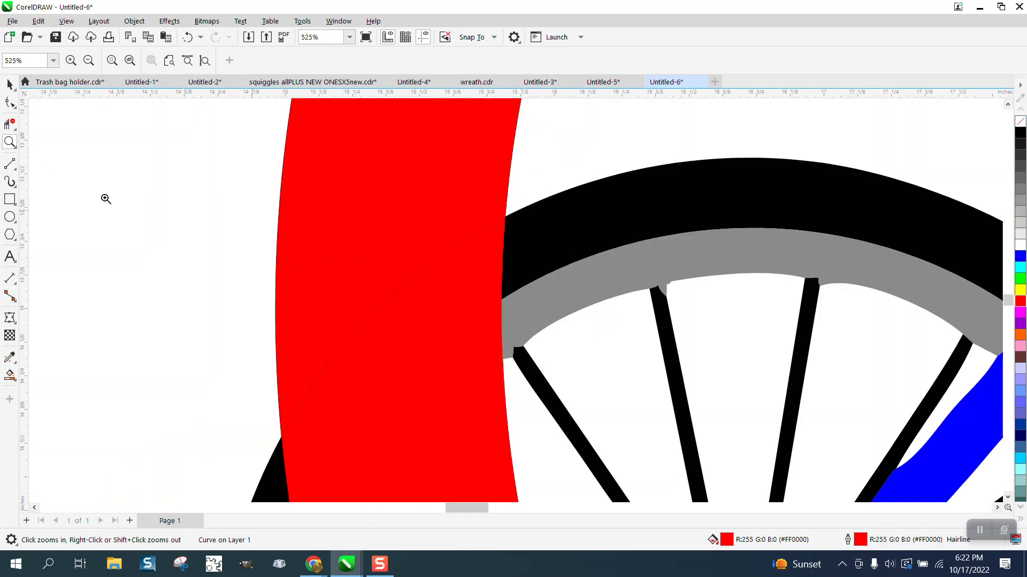
left_click(10, 84)
left_click(442, 302)
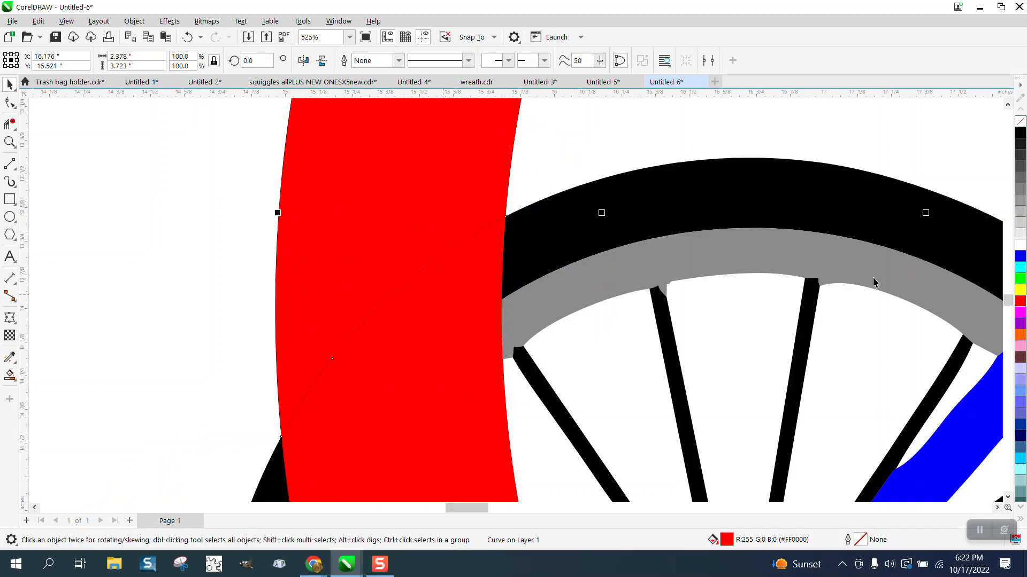
right_click(1021, 303)
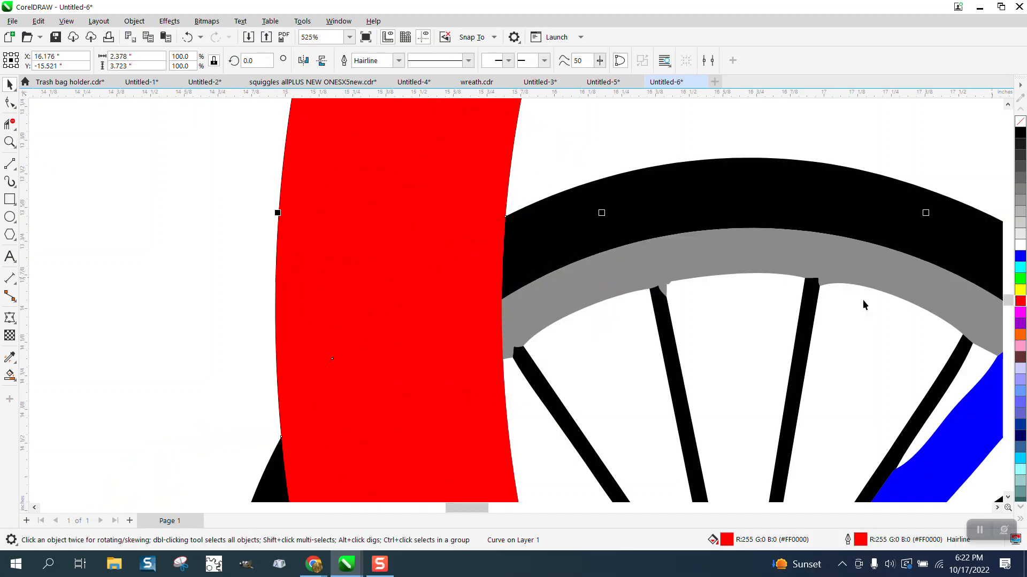
Examine the whole upper no-bicycle sign, checking the red overlaps at both wheels and comparing it with the lower sign
scroll(193, 223, "down", 4)
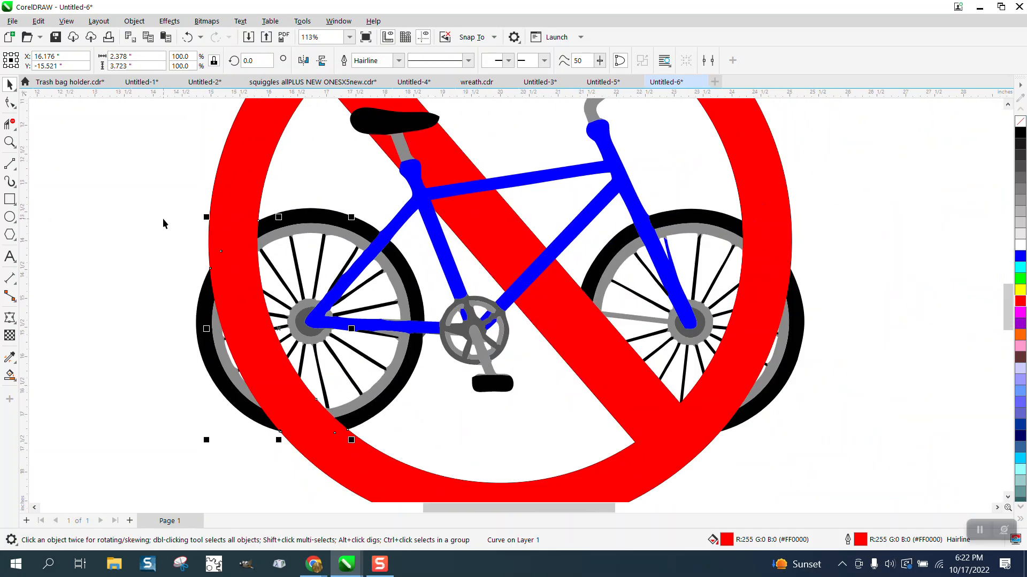
scroll(122, 214, "down", 2)
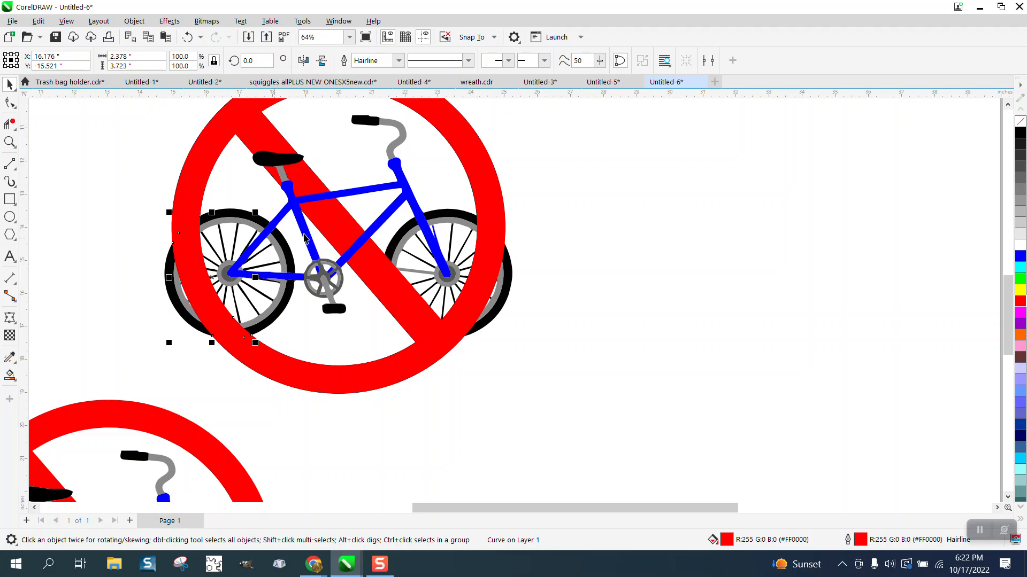
scroll(307, 240, "down", 1)
scroll(569, 242, "down", 1)
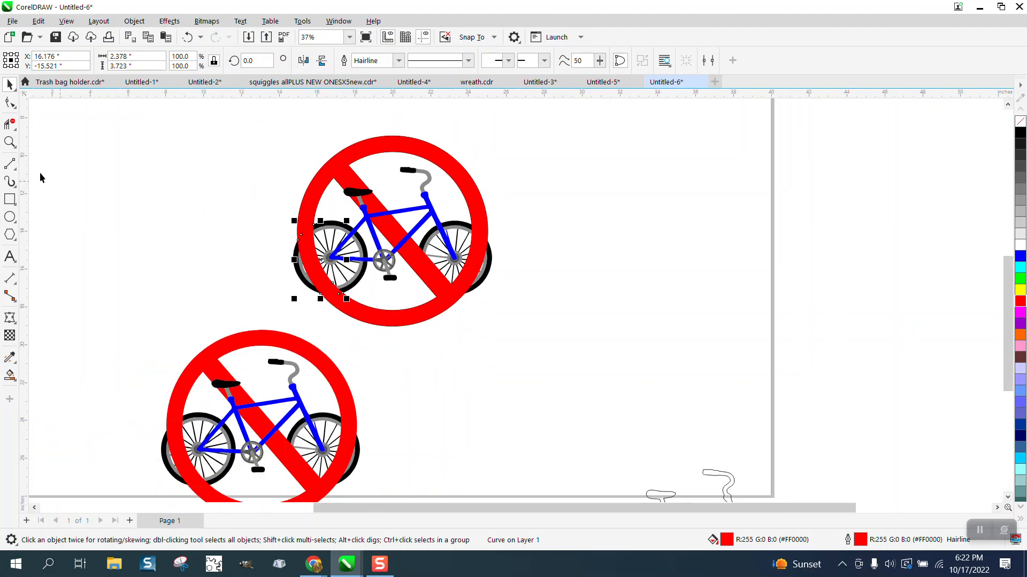
left_click(10, 142)
left_click_drag(278, 130, 486, 307)
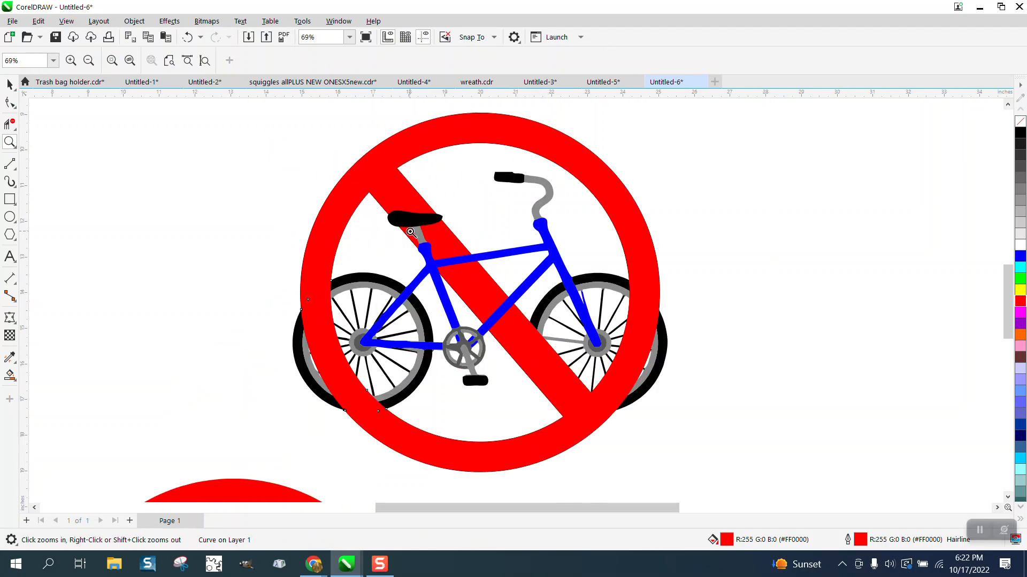
right_click(414, 240)
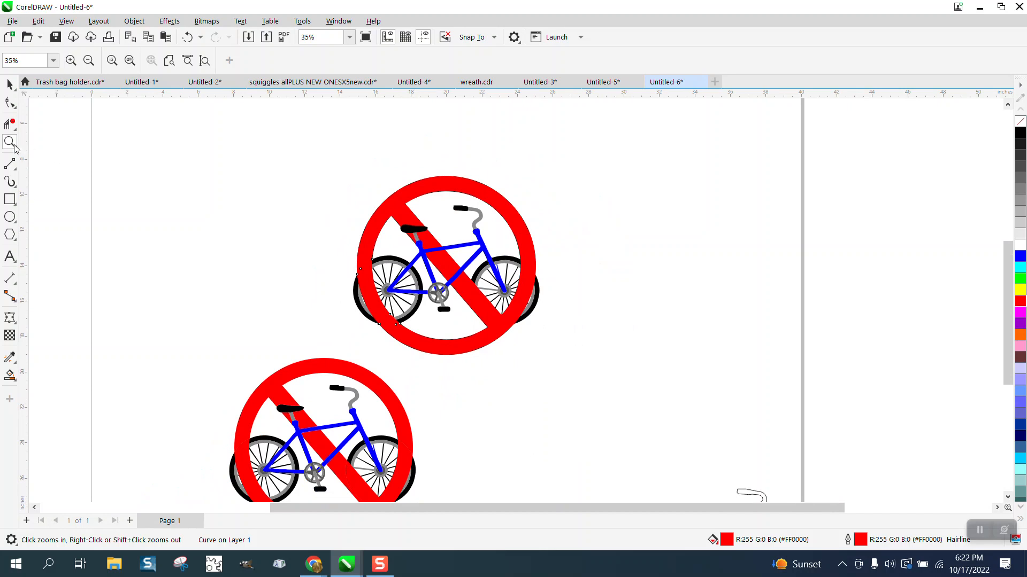
left_click_drag(343, 160, 577, 354)
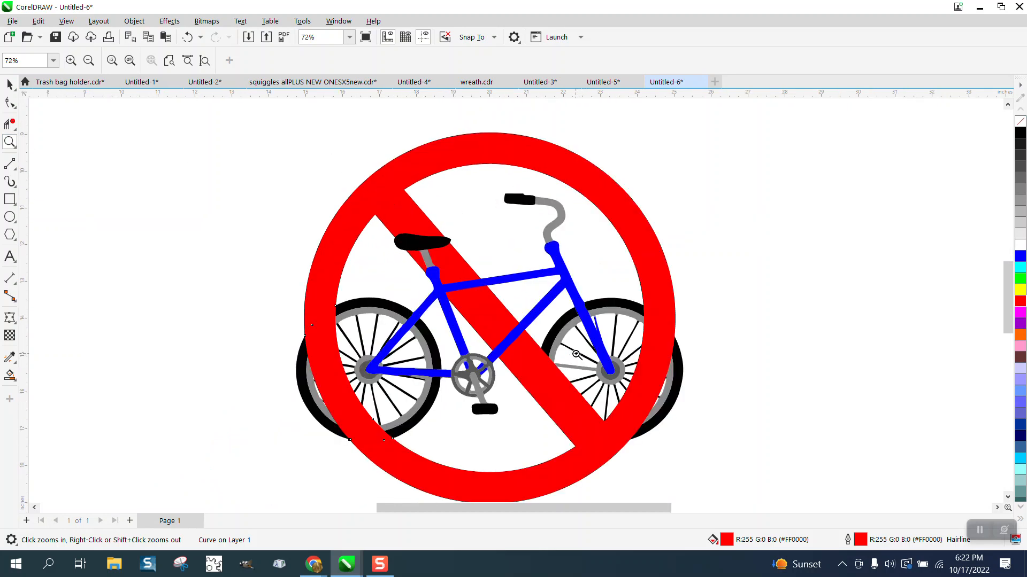